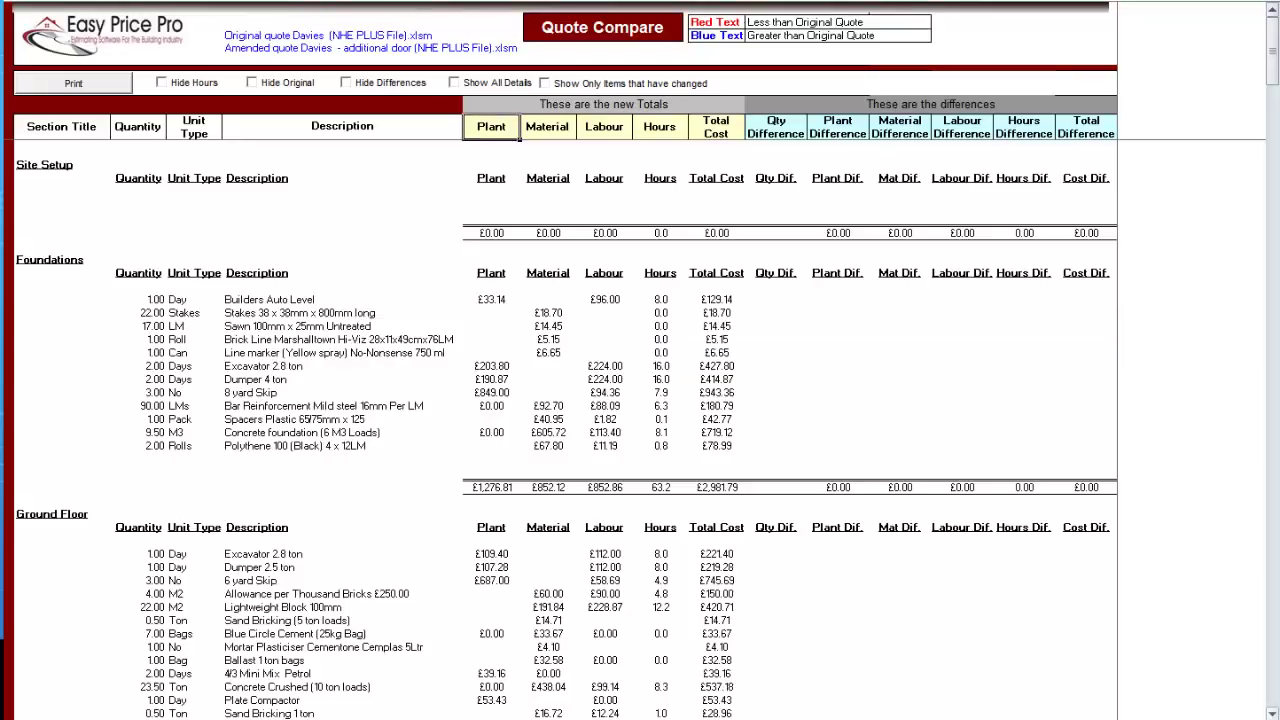
Scroll the Quote Compare report past Walls (down £51.47) and Windows and Doors (up £196.82).
scroll(568, 426, down, 3)
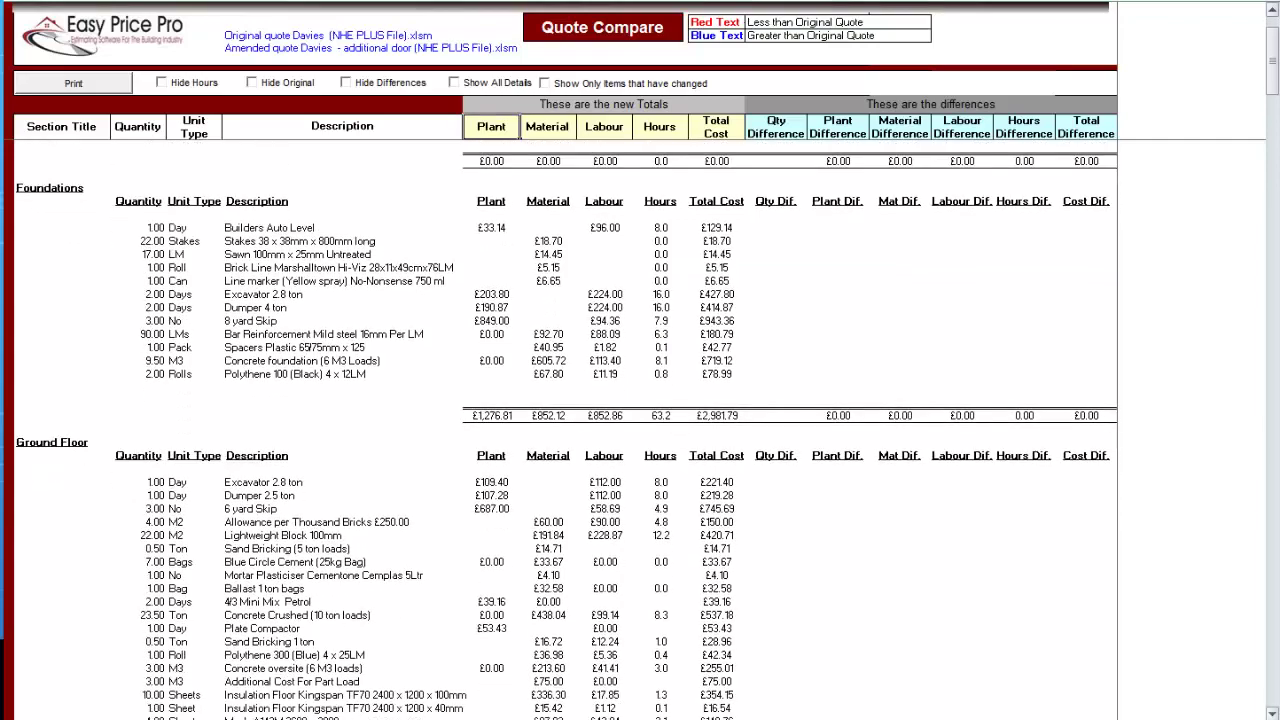
scroll(568, 426, down, 3)
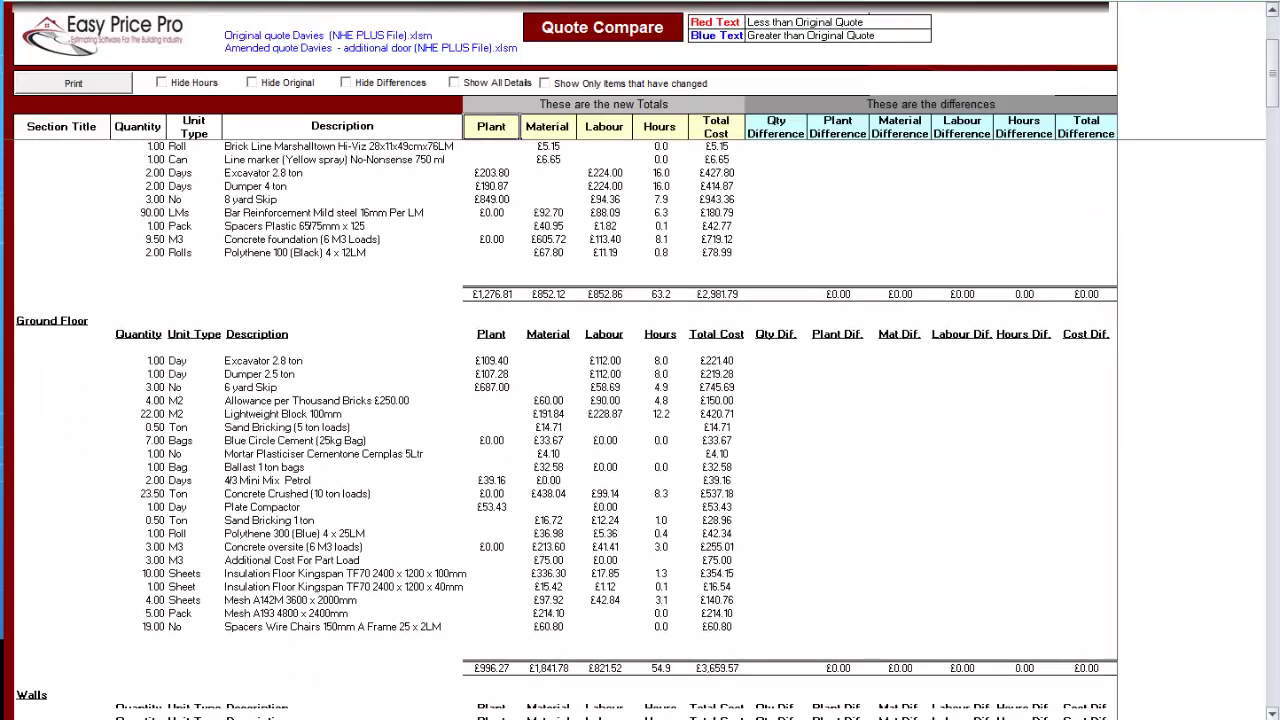
scroll(568, 426, down, 2)
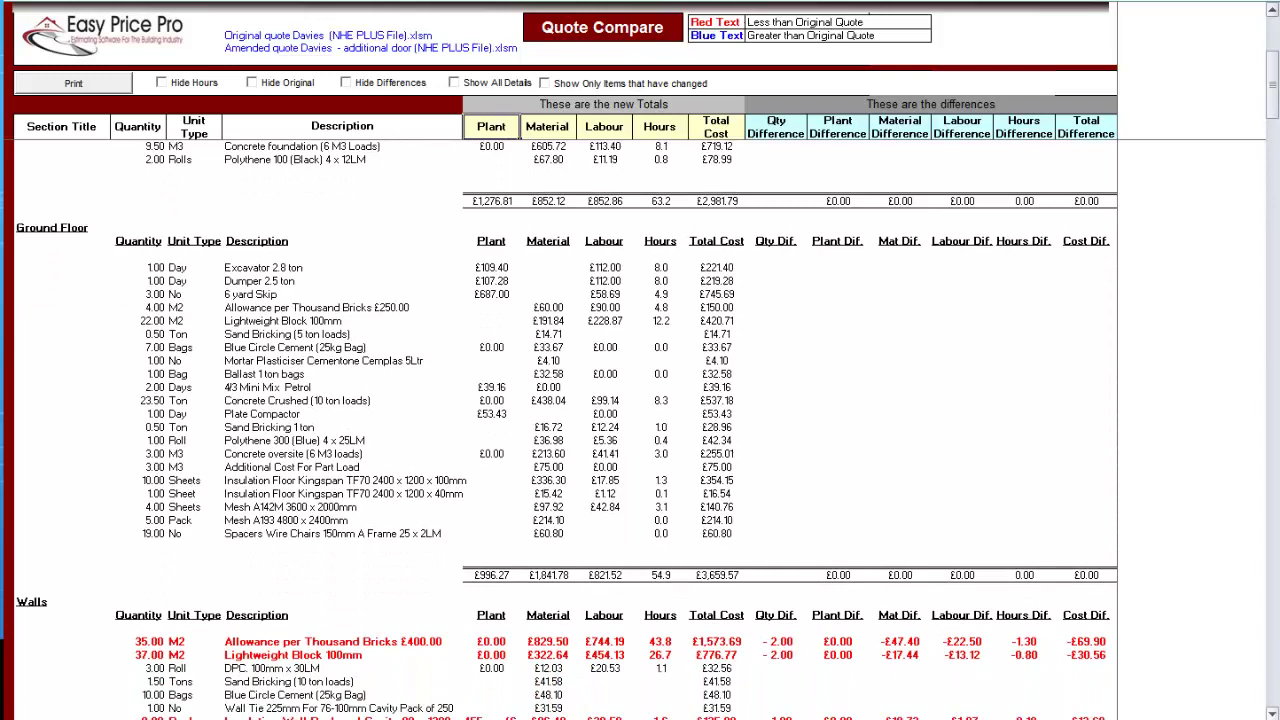
scroll(568, 426, down, 2)
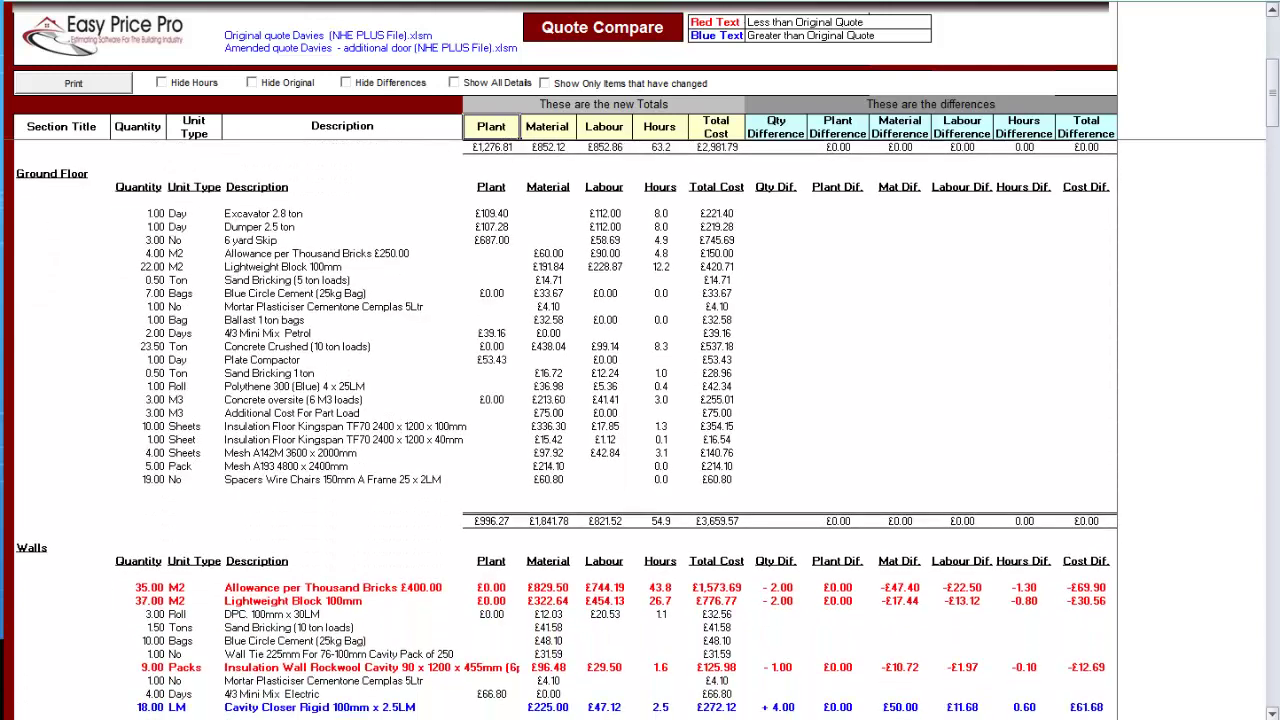
scroll(568, 426, down, 2)
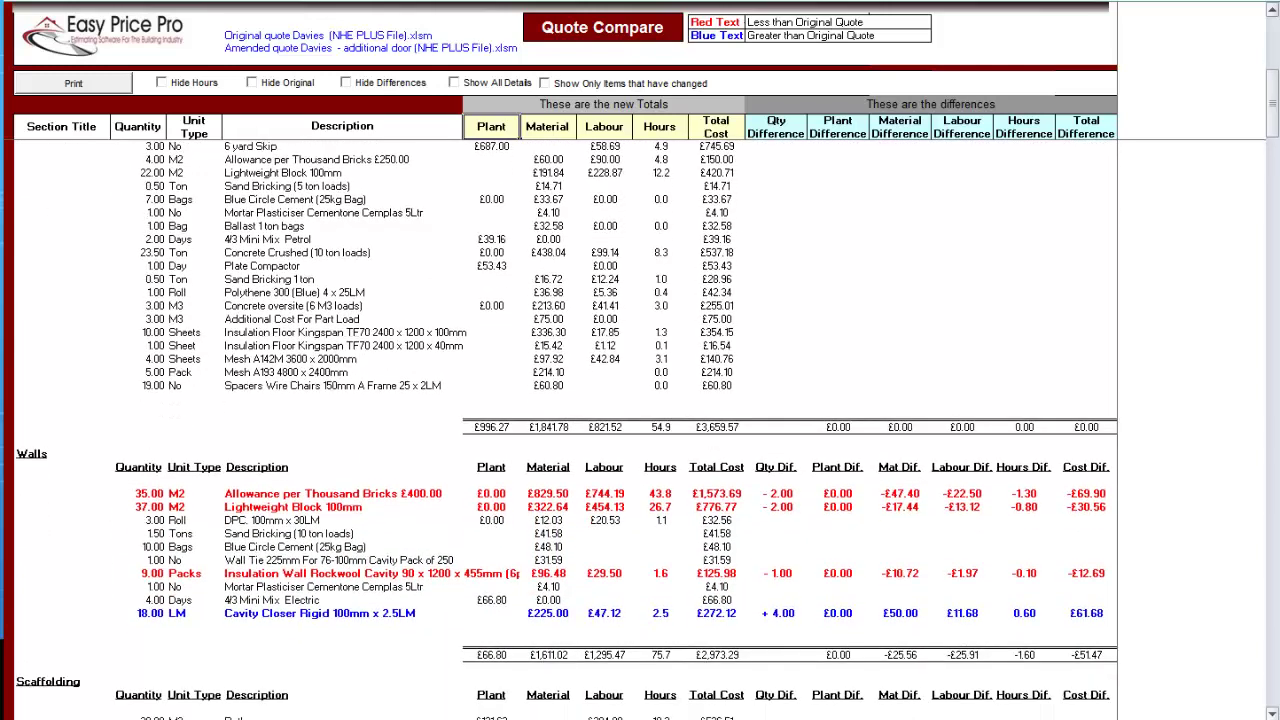
scroll(568, 426, down, 2)
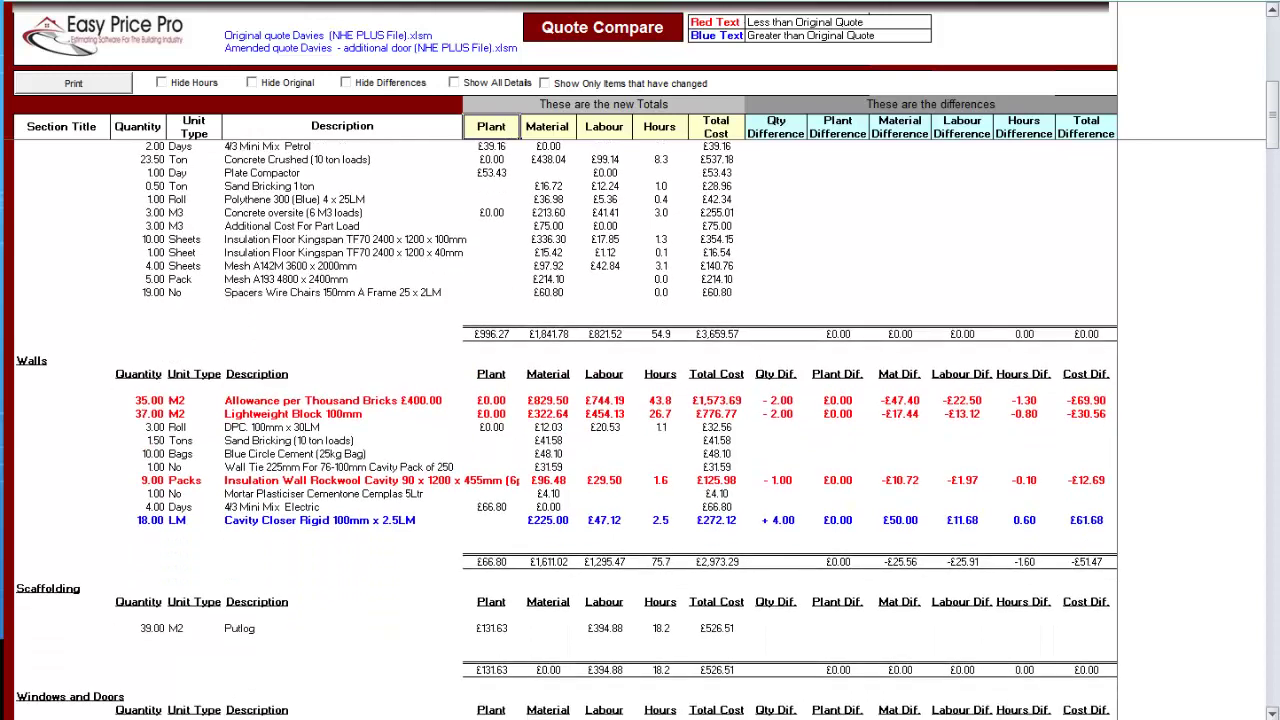
scroll(568, 426, down, 2)
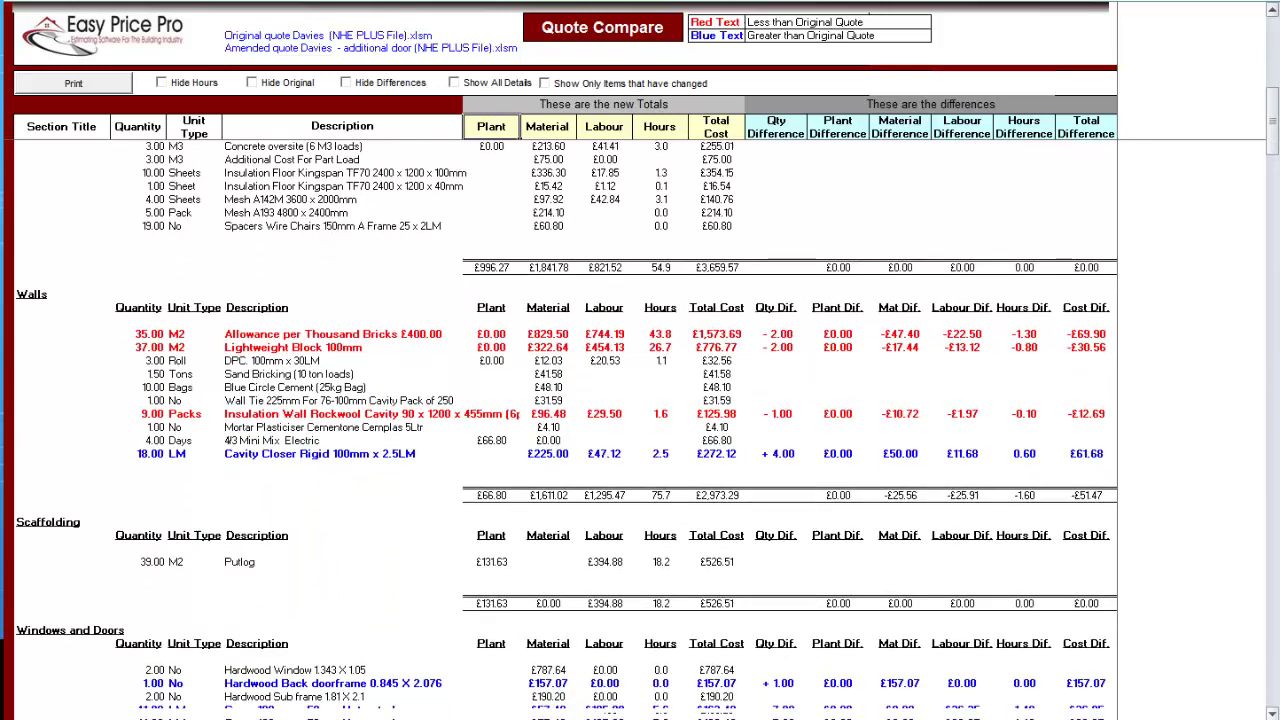
scroll(568, 426, down, 2)
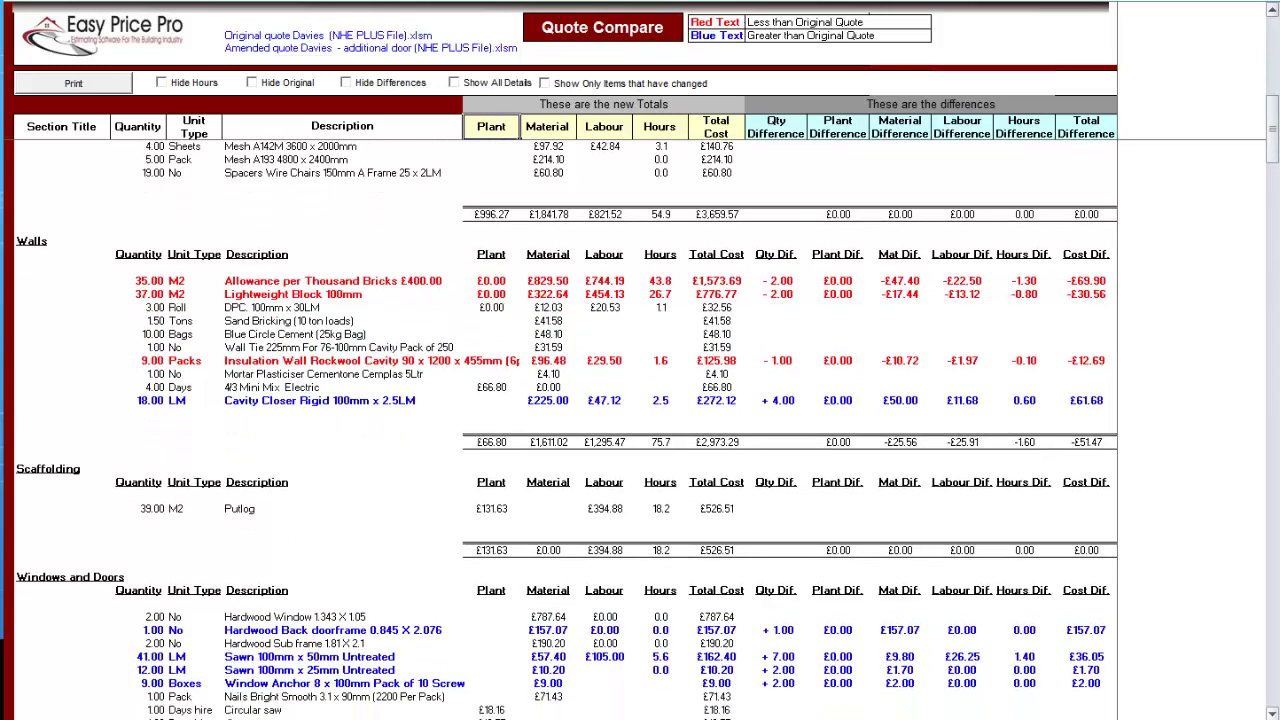
scroll(568, 426, down, 1)
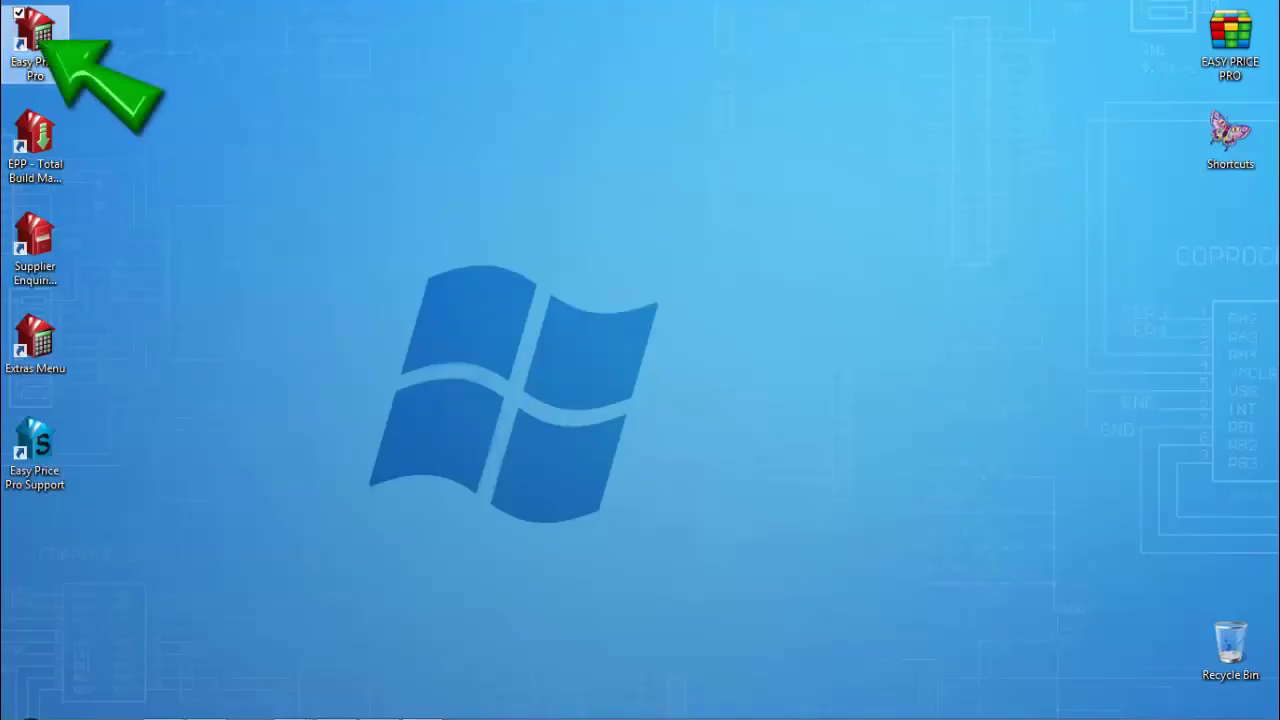
Open the original Davies (NHE PLUS File).xlsm quote from the Nhe Plus client folder.
double_click(35, 40)
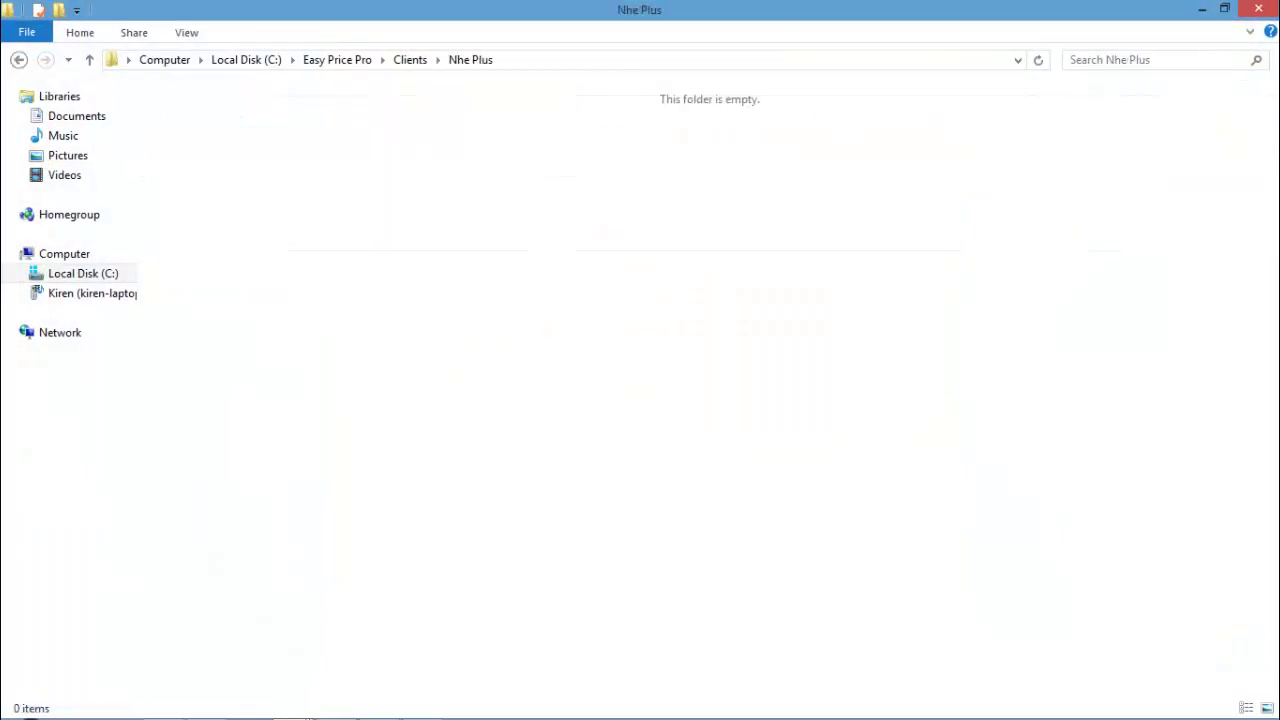
click(180, 145)
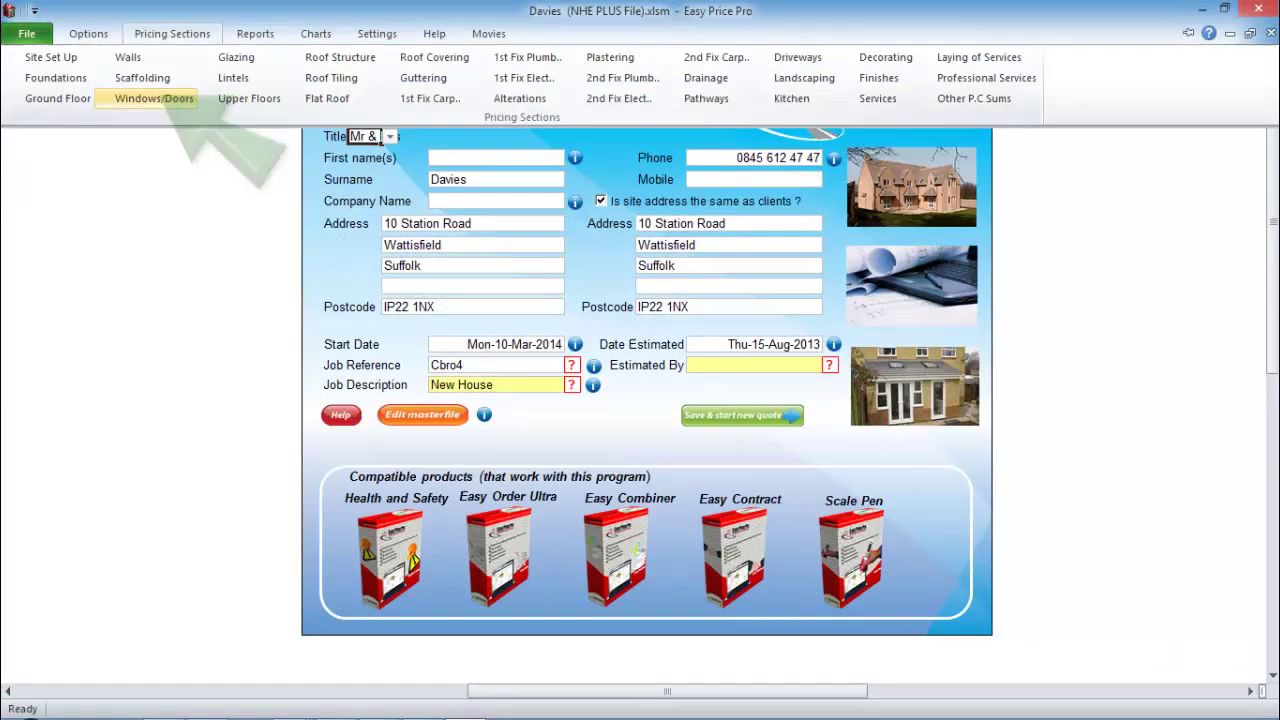
Set the Hardwood Back doorframe 0.845 X 2.076 quantity to 1, priced at £157.07.
scroll(640, 460, down, 4)
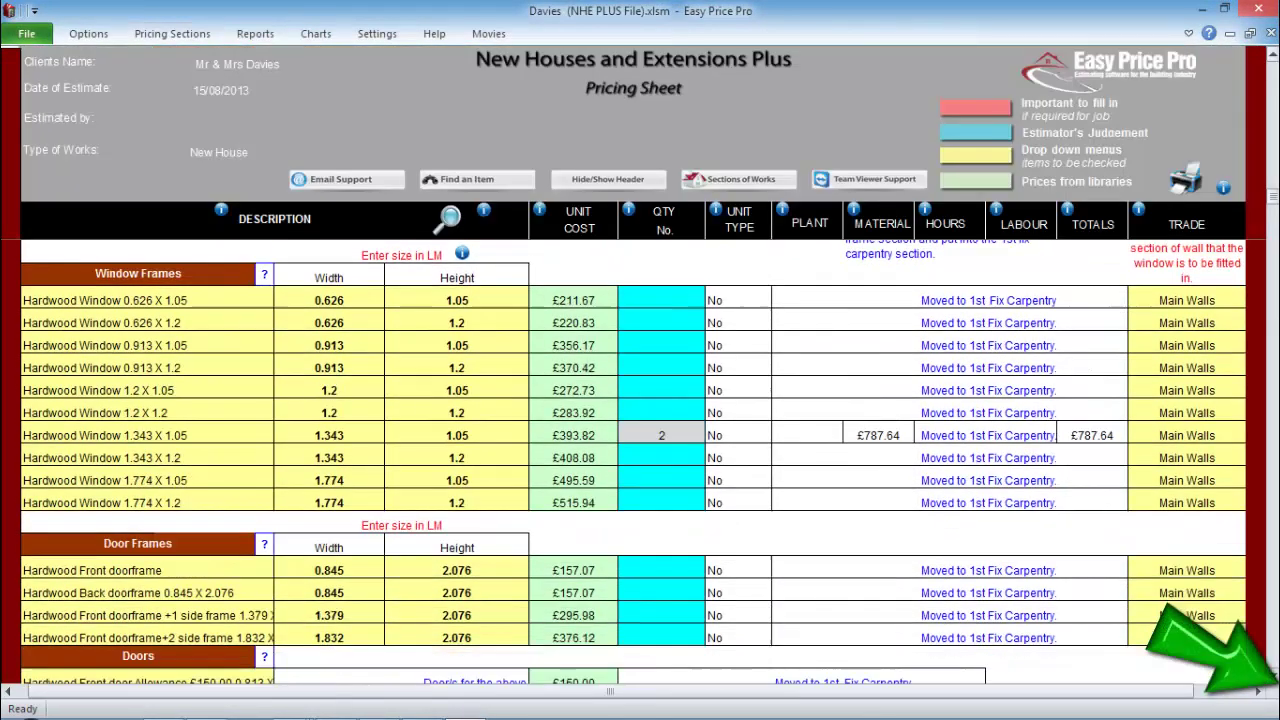
click(703, 506)
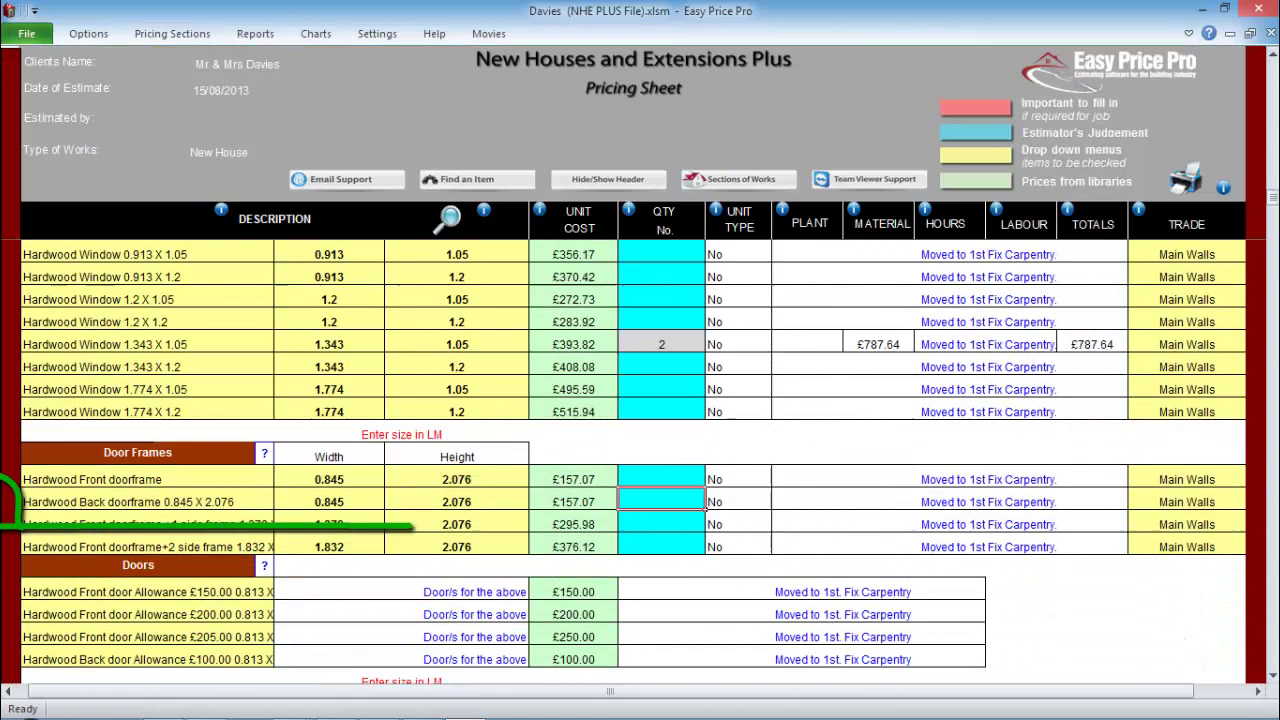
text(1)
key(Return)
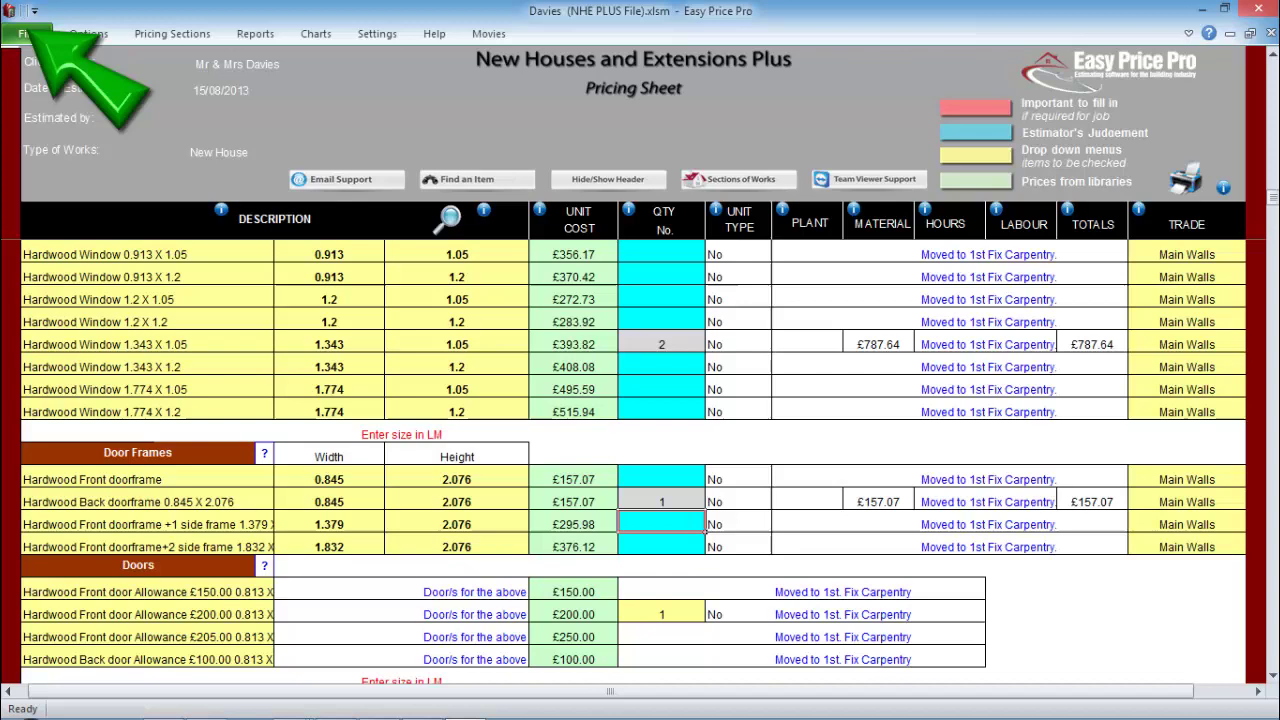
Save the amended quote as 'Davies additional door (NHE PLUS File).xlsm'.
key(alt+f)
key(a)
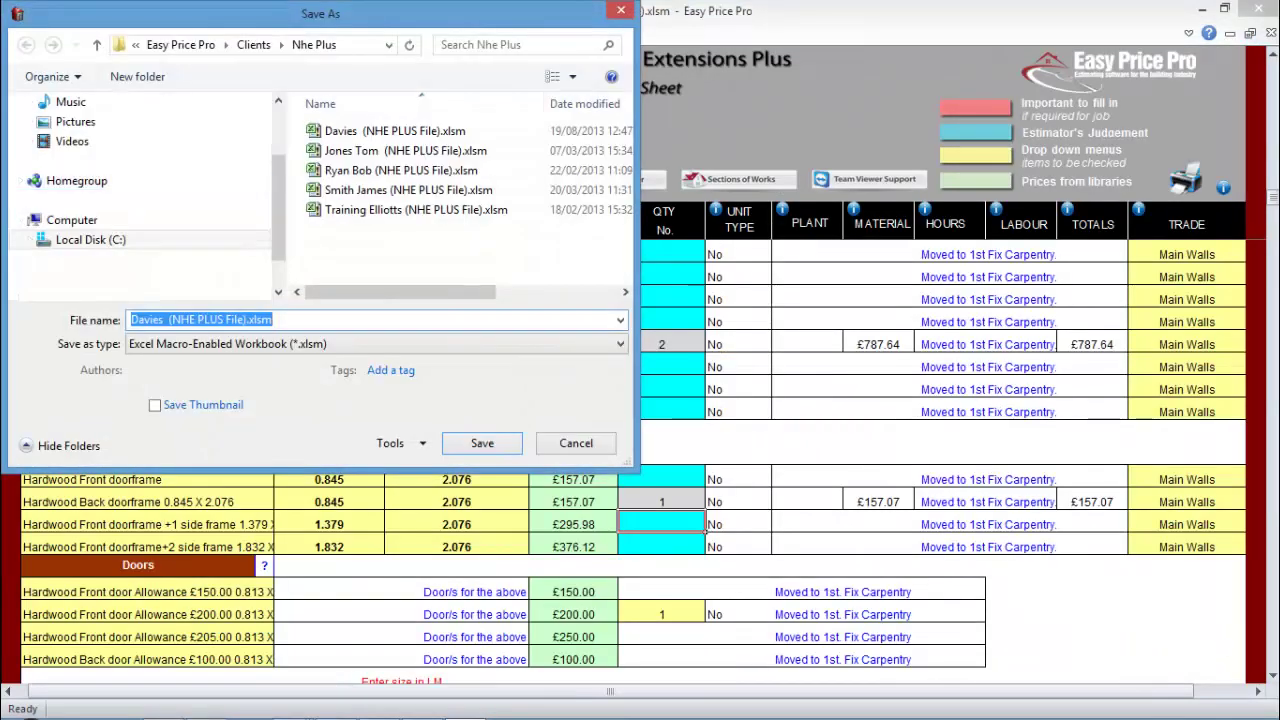
click(169, 319)
text(add)
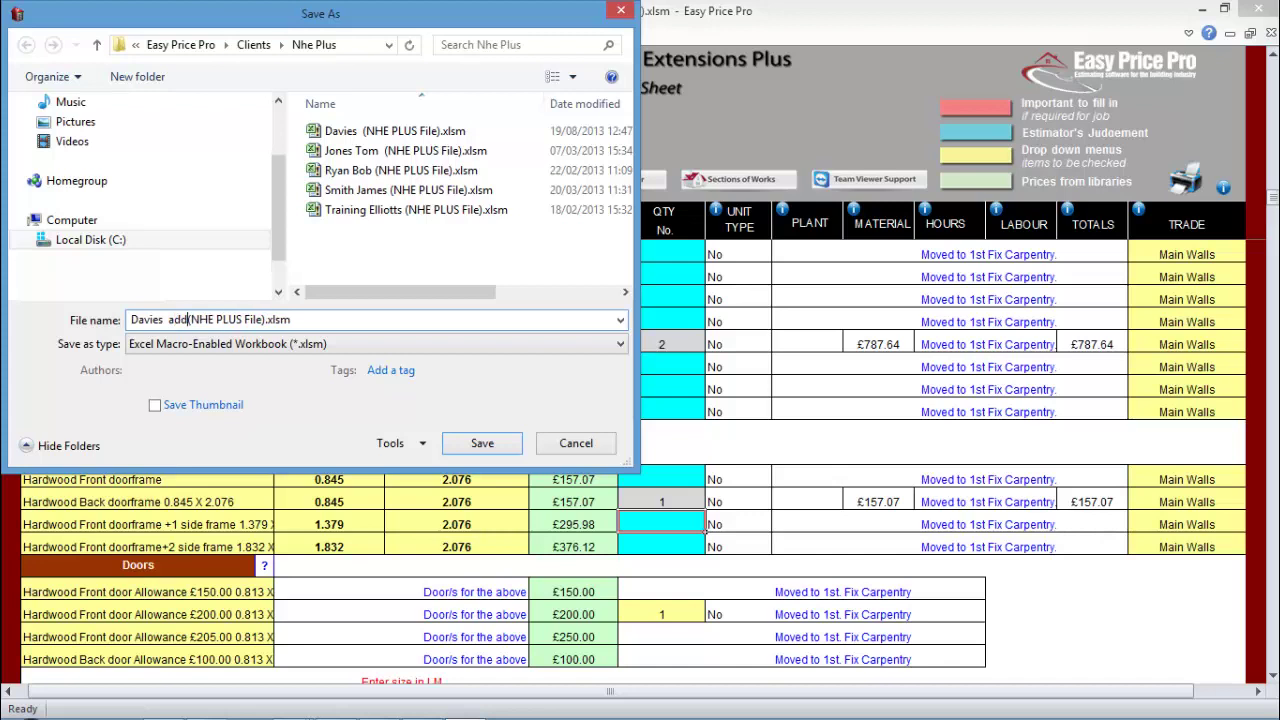
text(itional d)
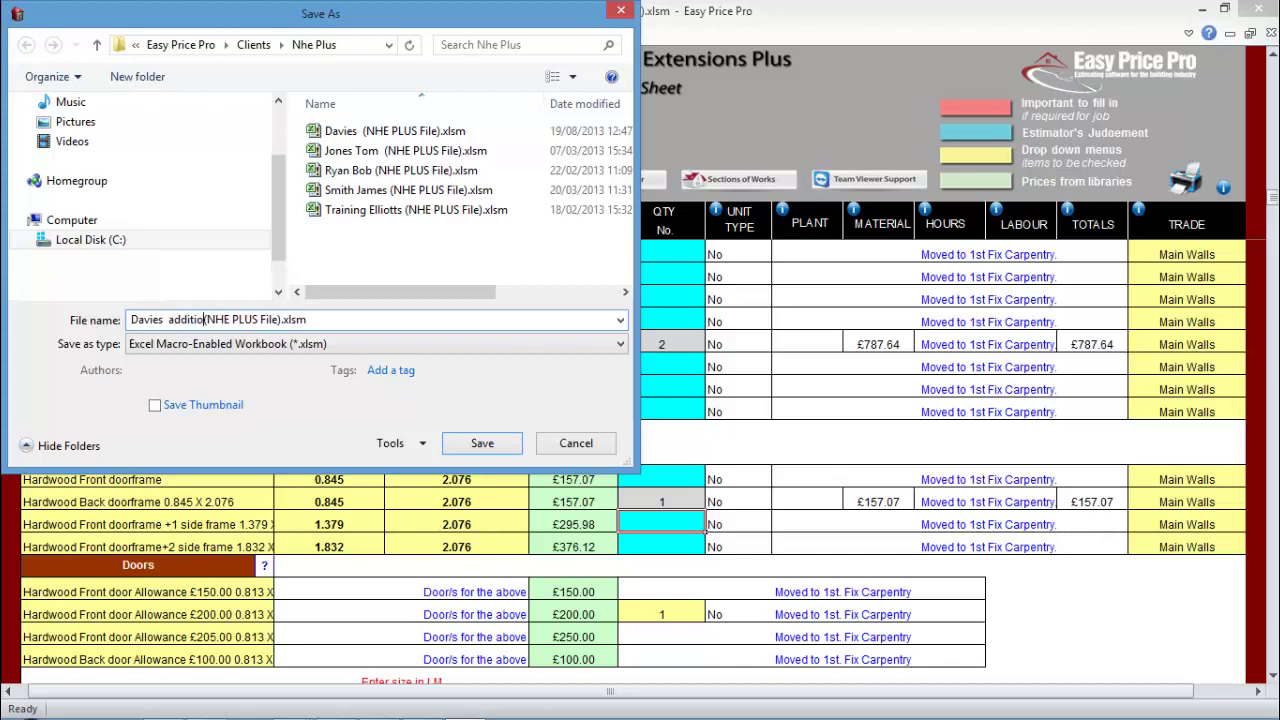
text(oor)
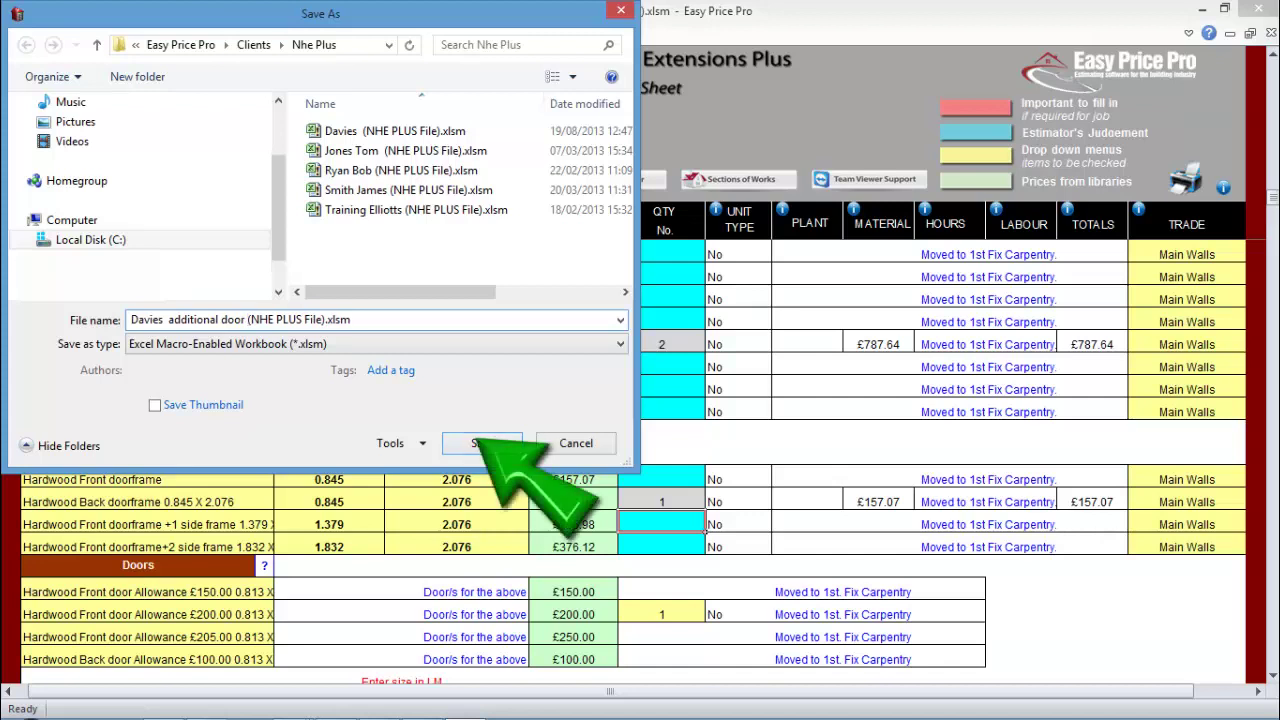
key(Return)
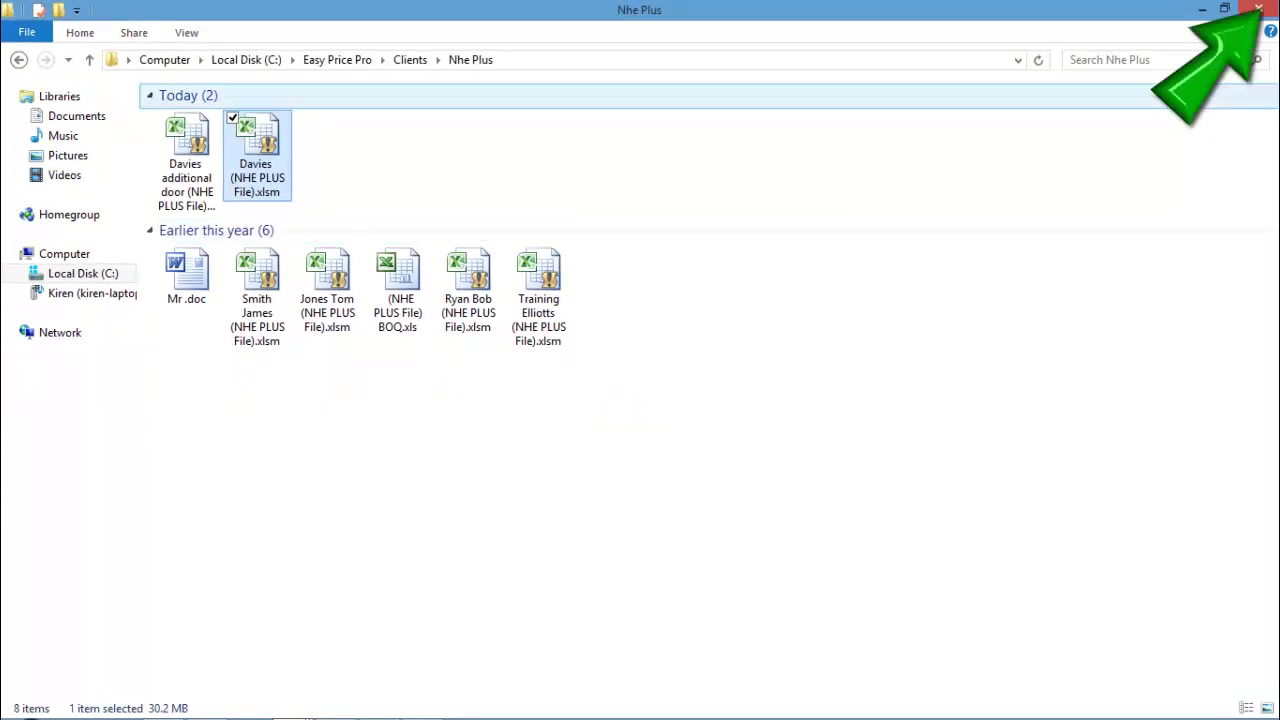
Launch Easy Comparer and load the original Davies and Davies additional door quote files.
key(alt+F4)
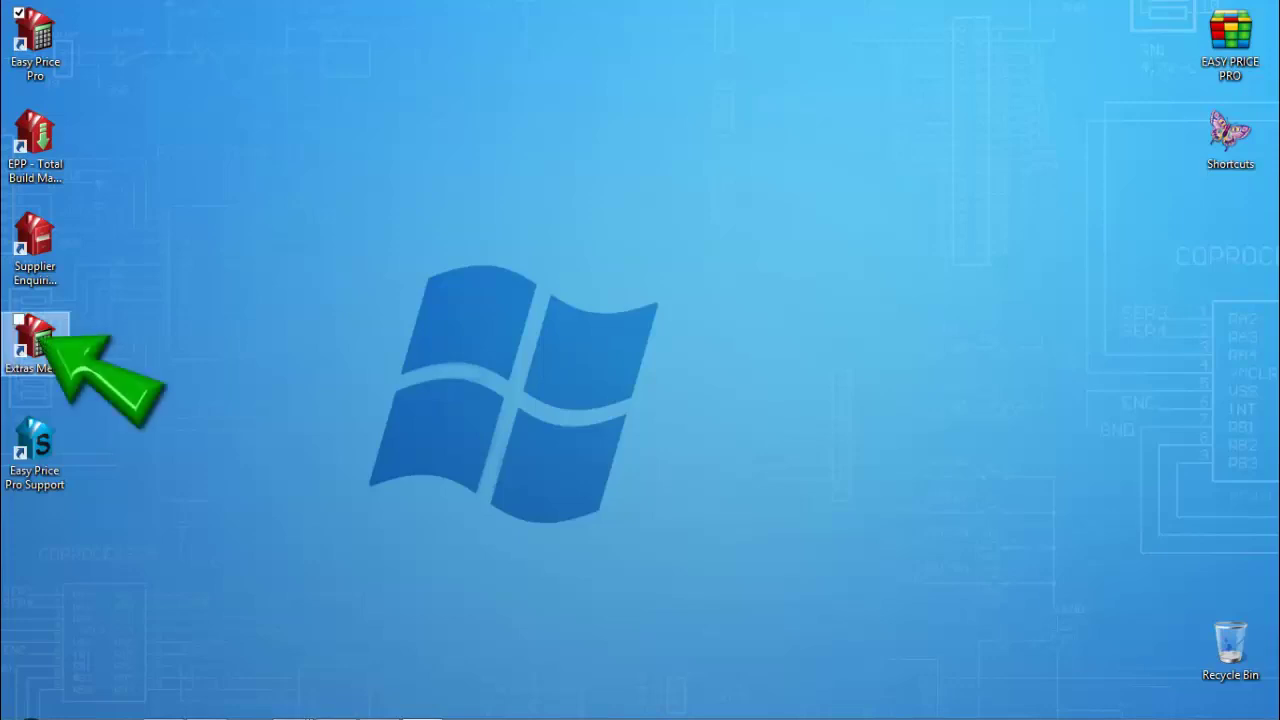
double_click(35, 340)
click(520, 260)
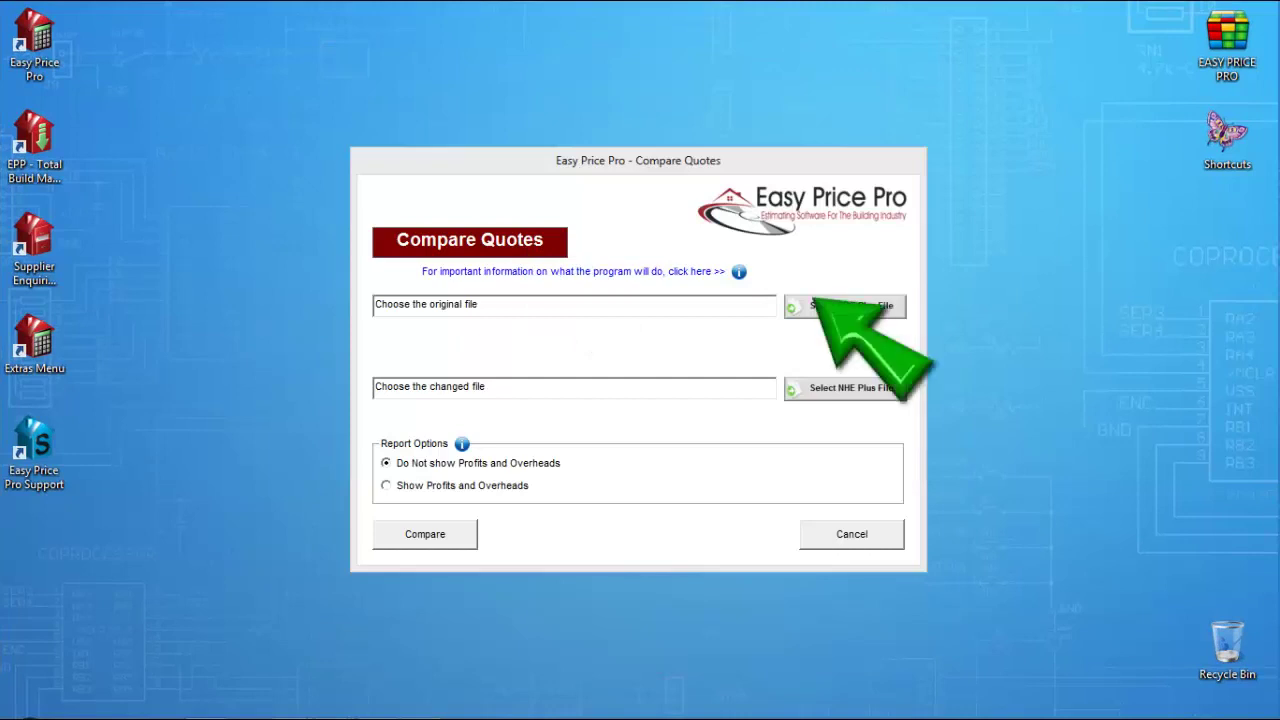
click(845, 305)
double_click(615, 257)
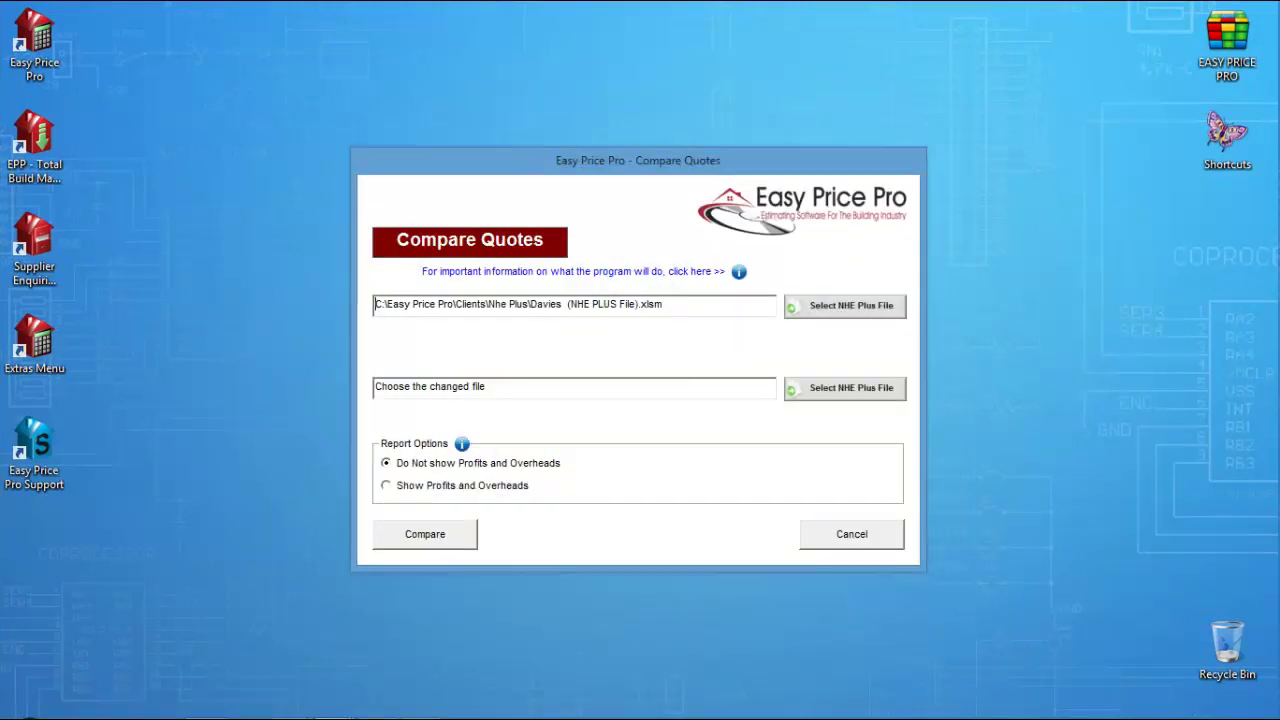
click(845, 387)
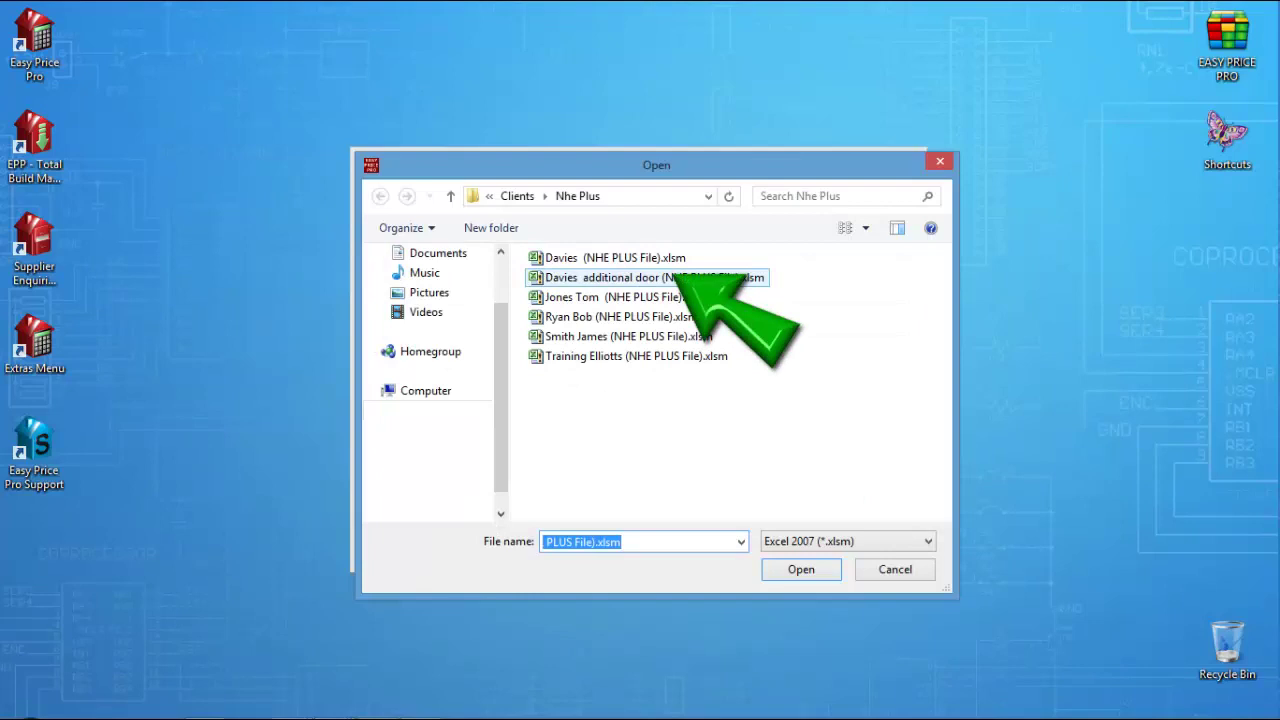
double_click(610, 277)
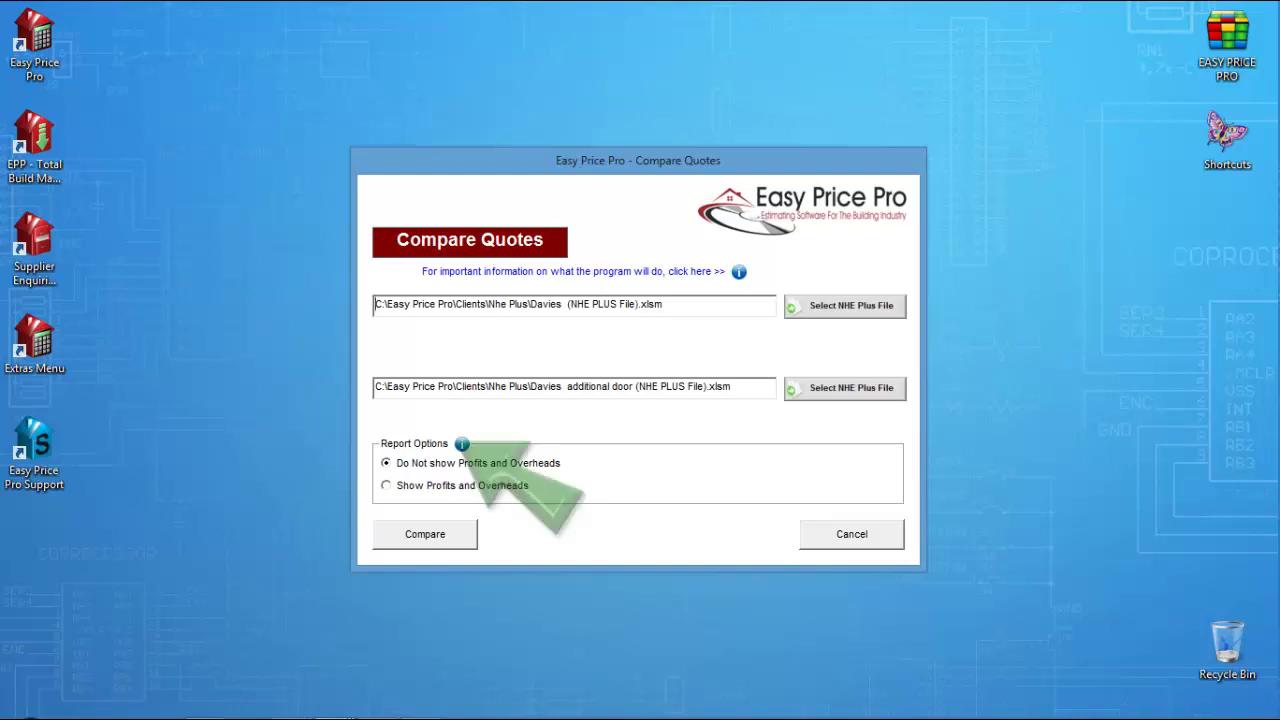
Choose Show Profits and Overheads as the comparison report option.
click(461, 443)
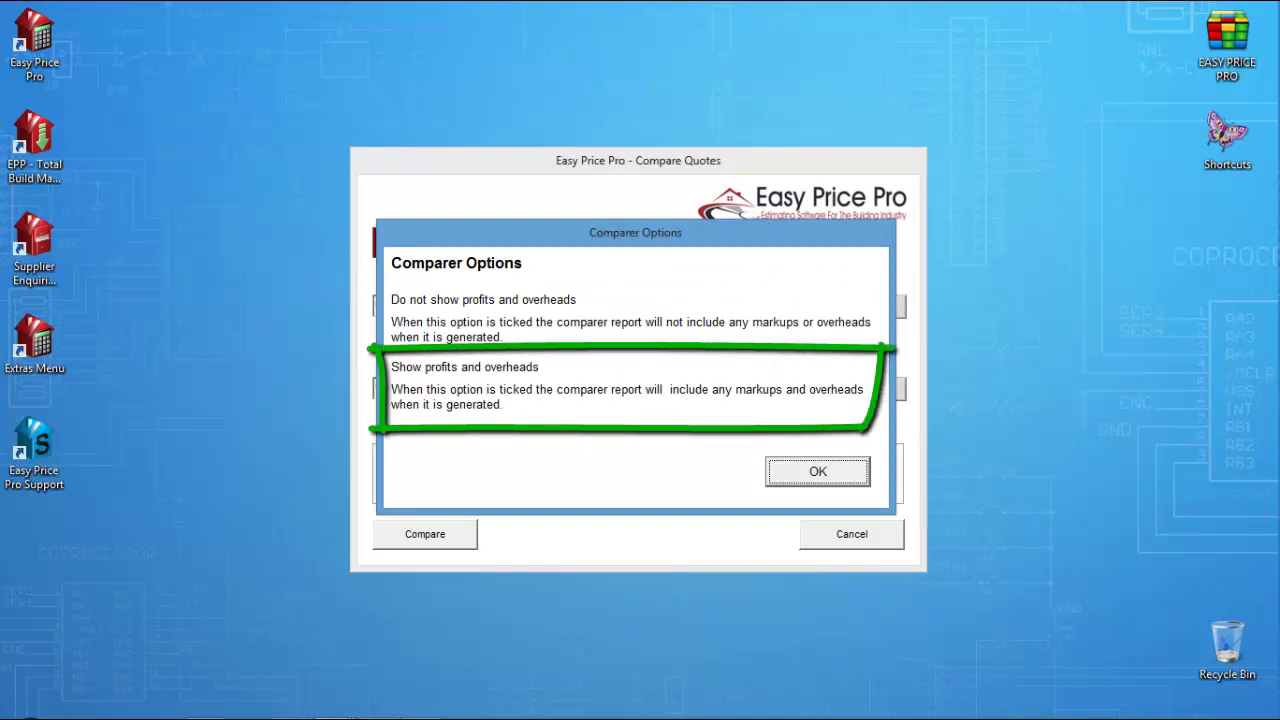
click(818, 471)
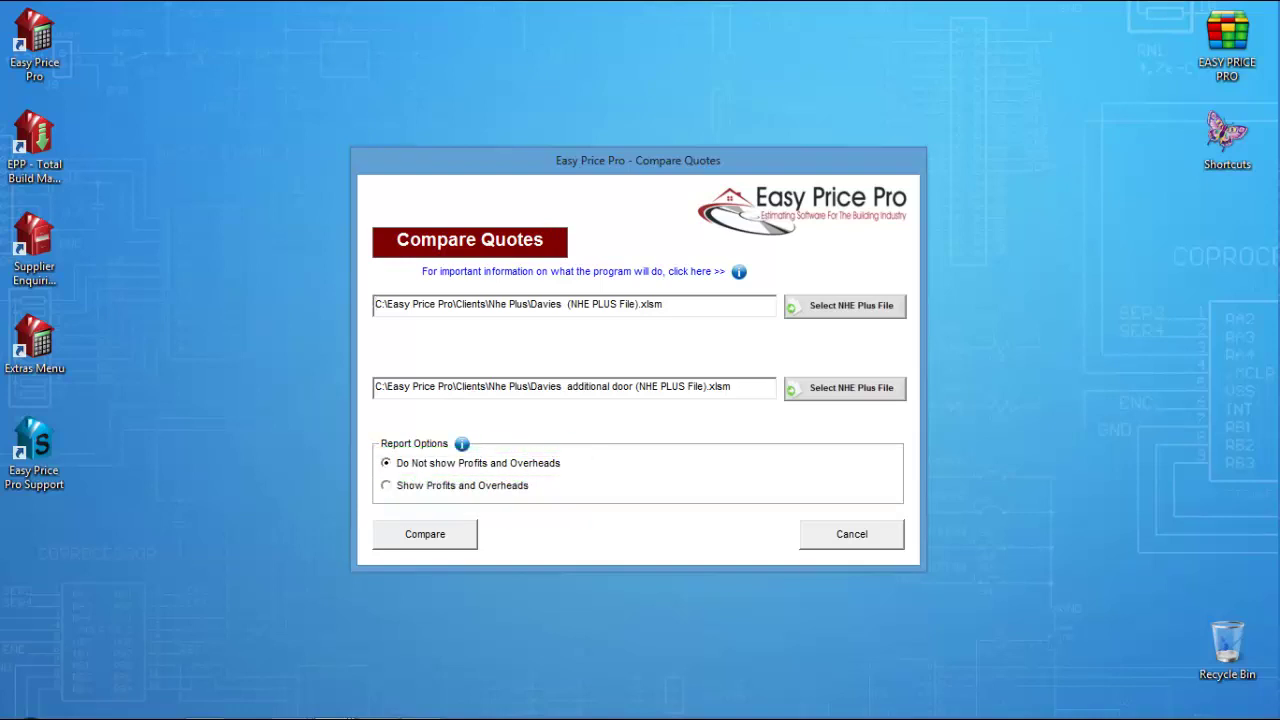
click(386, 485)
click(1075, 379)
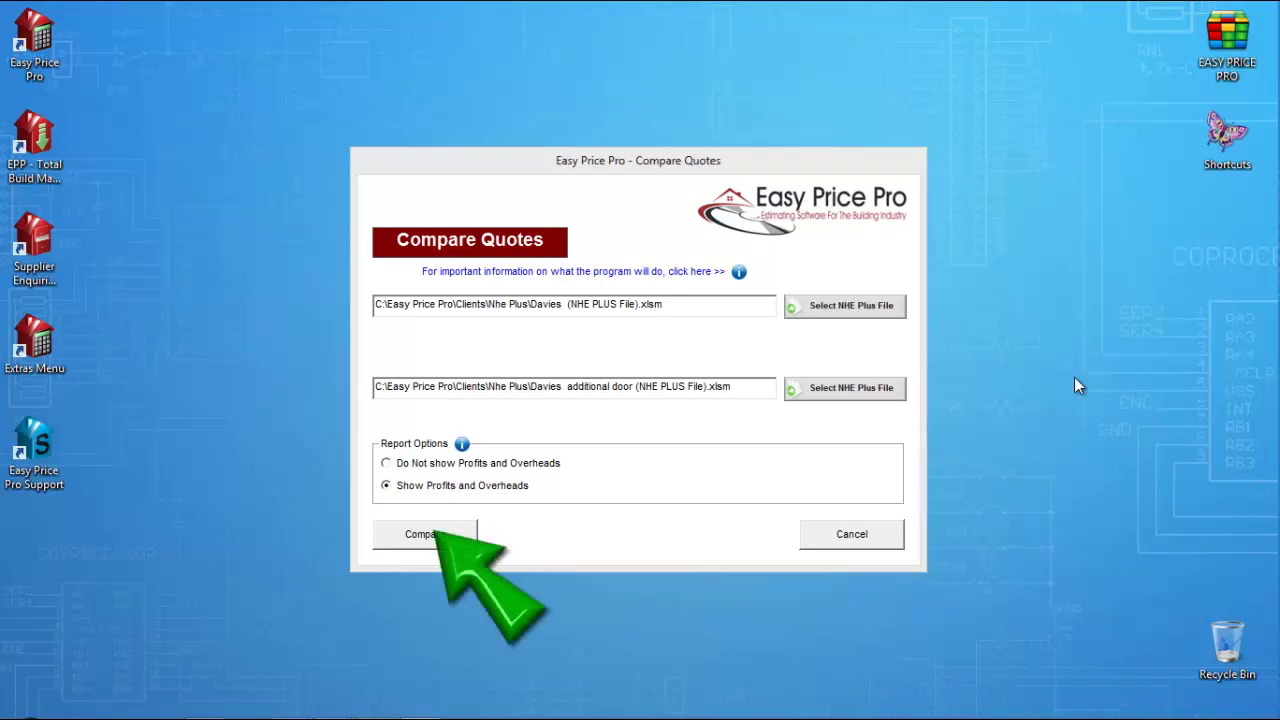
Run the comparison to generate the Davies (Combined Quote).xlsm report.
click(425, 534)
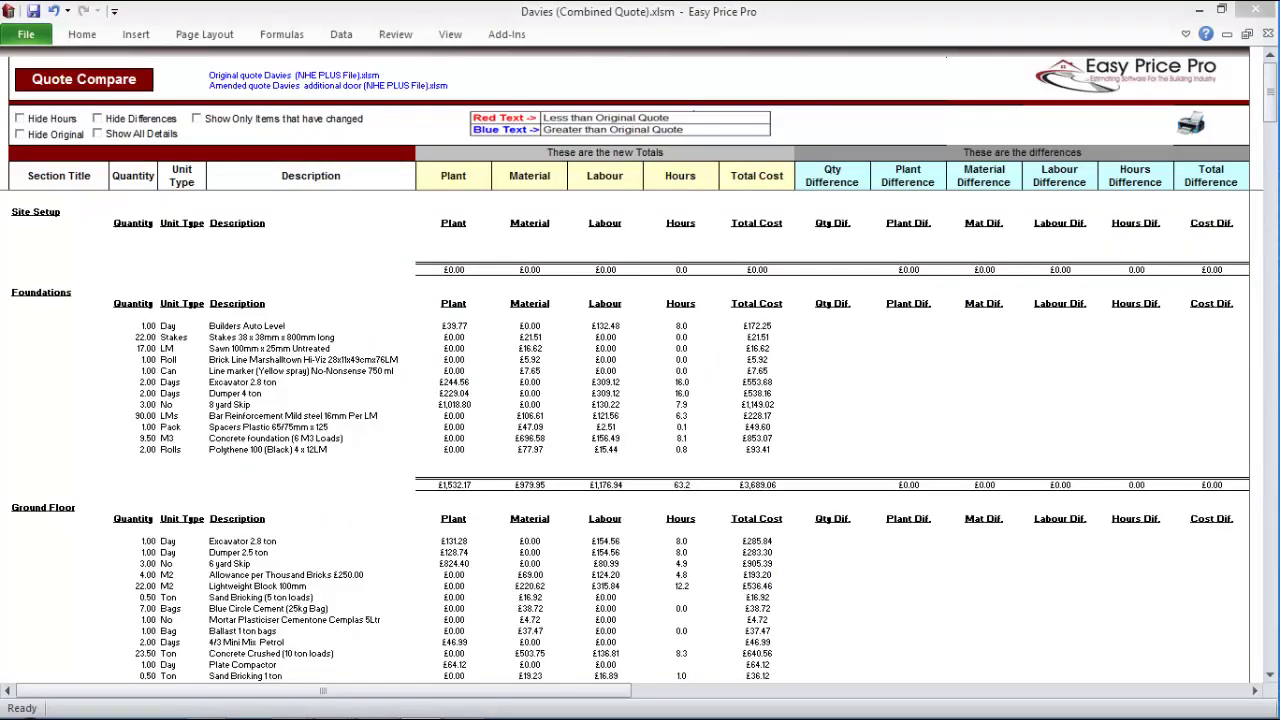
scroll(491, 184, down, 1)
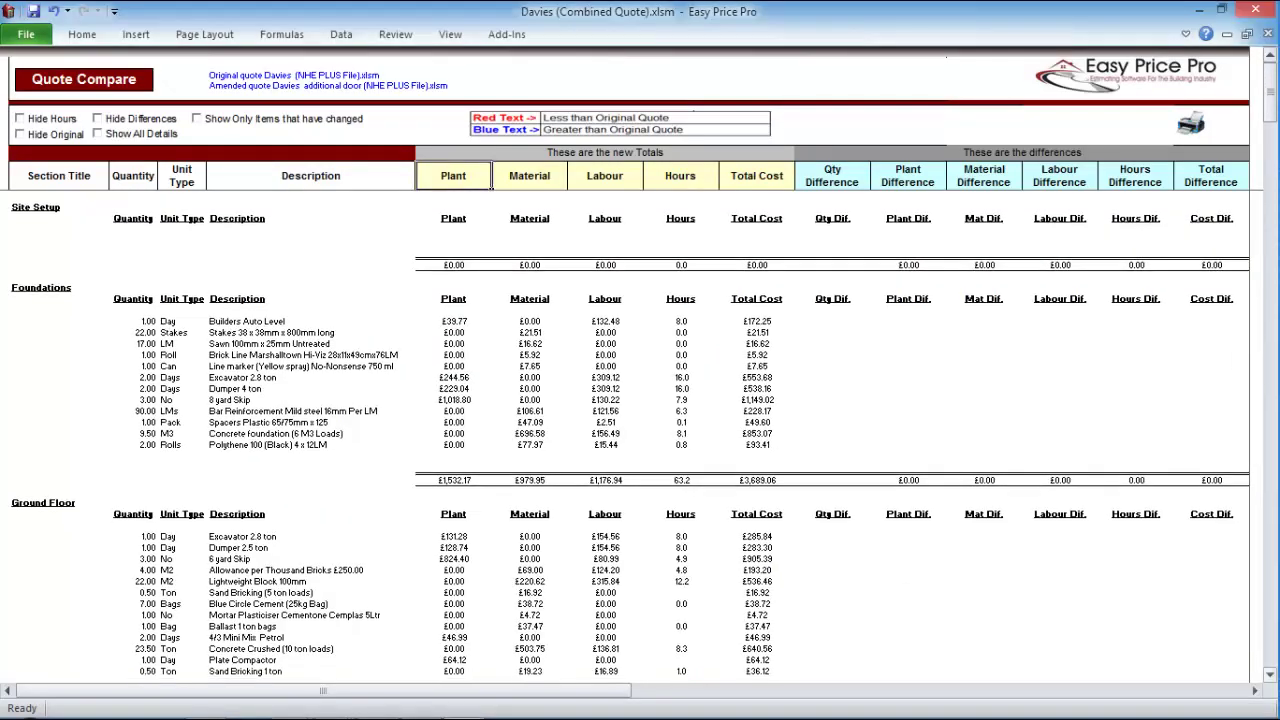
scroll(491, 184, down, 3)
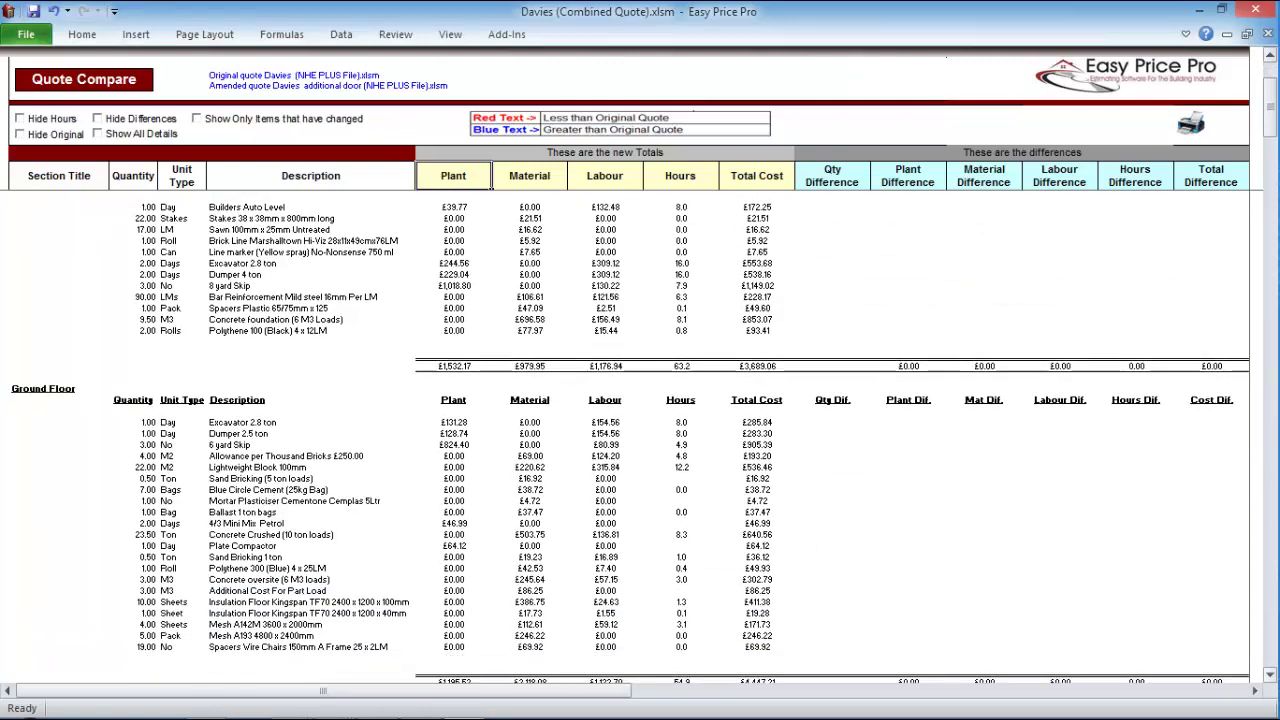
scroll(491, 184, down, 2)
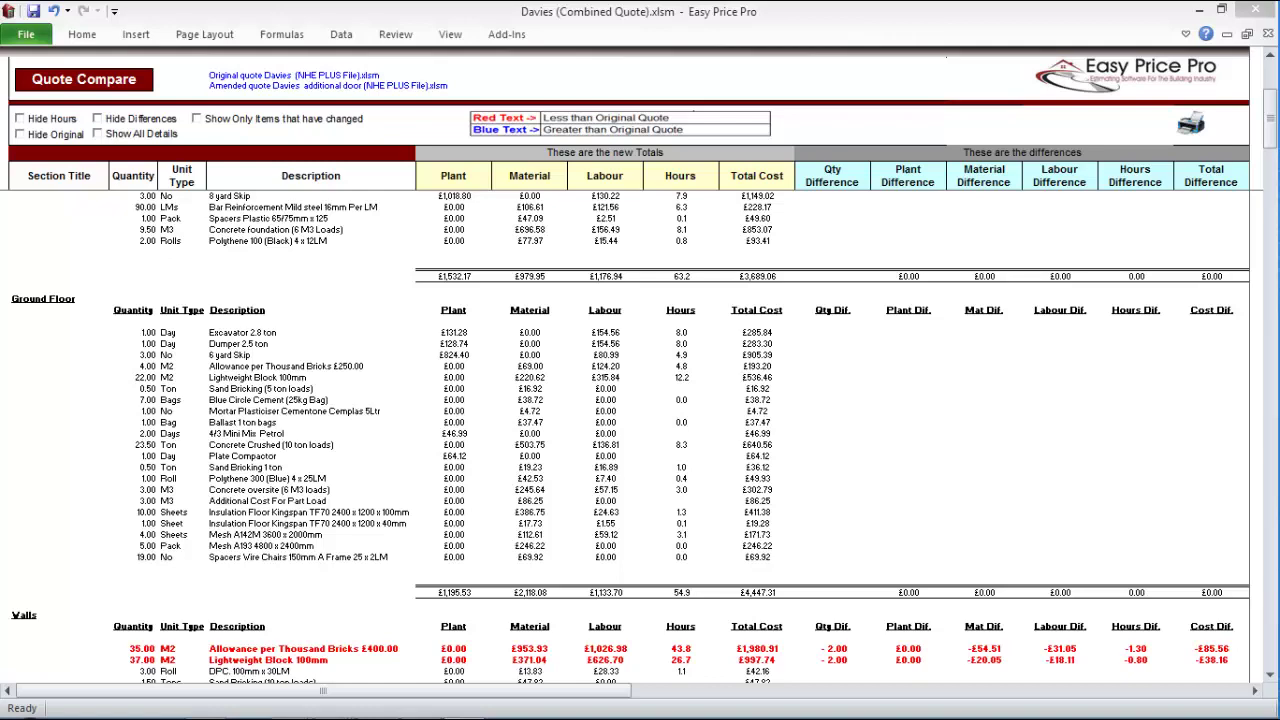
scroll(640, 447, down, 2)
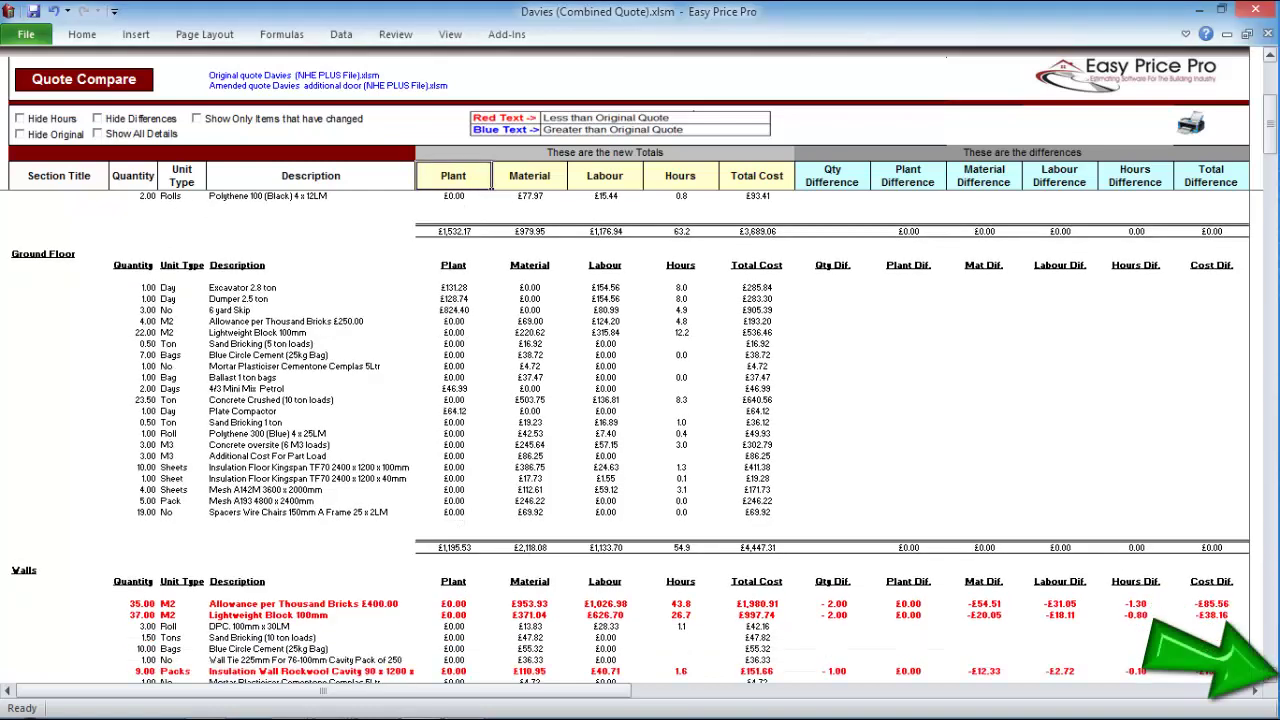
scroll(640, 447, down, 4)
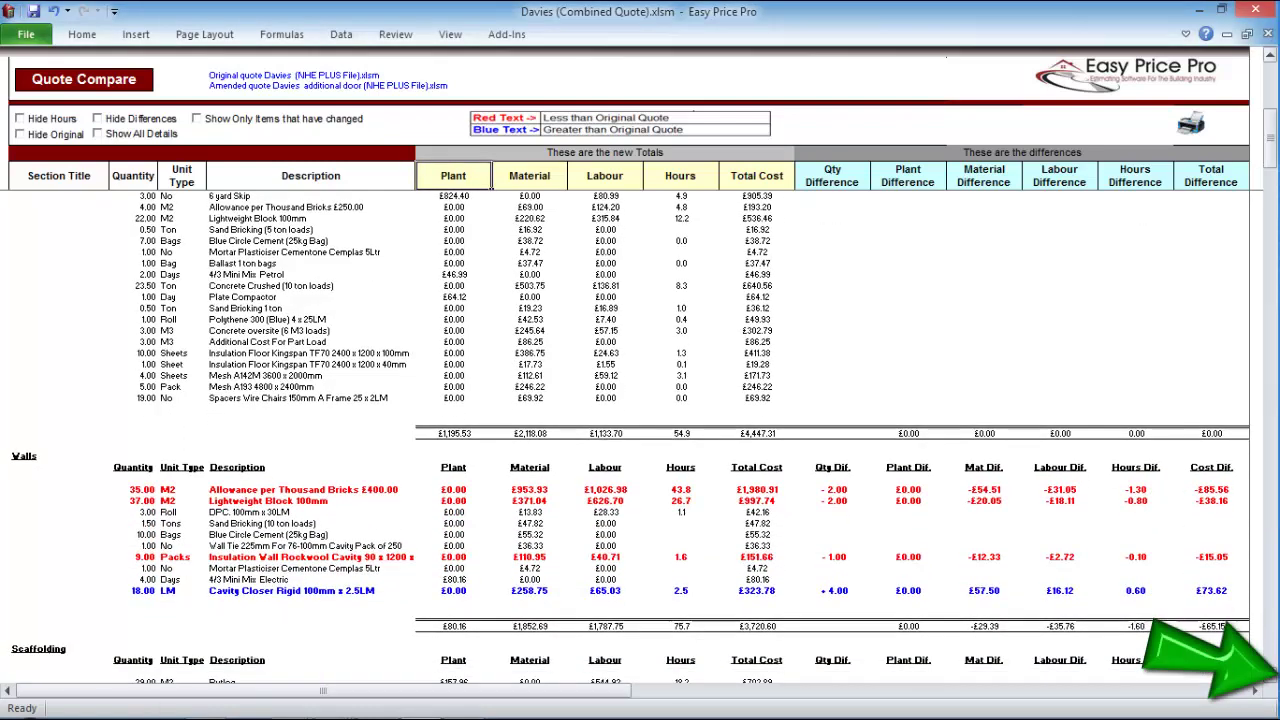
scroll(640, 447, down, 4)
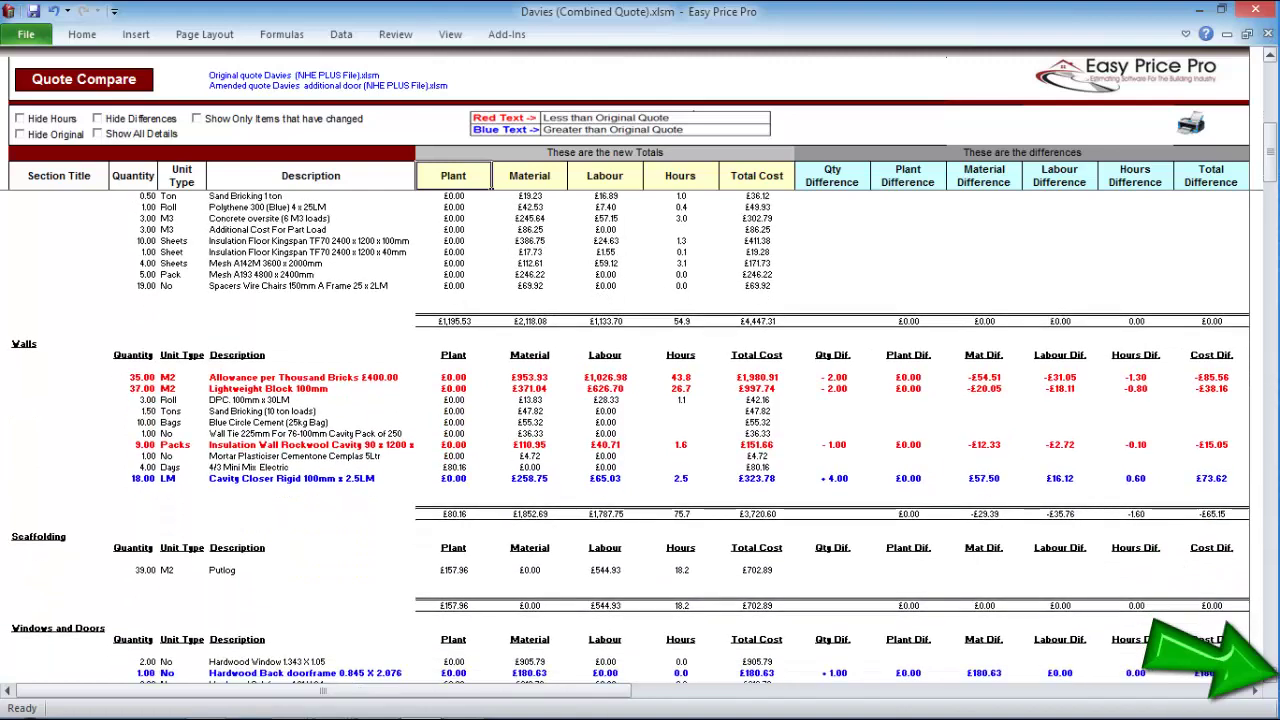
scroll(491, 181, down, 1)
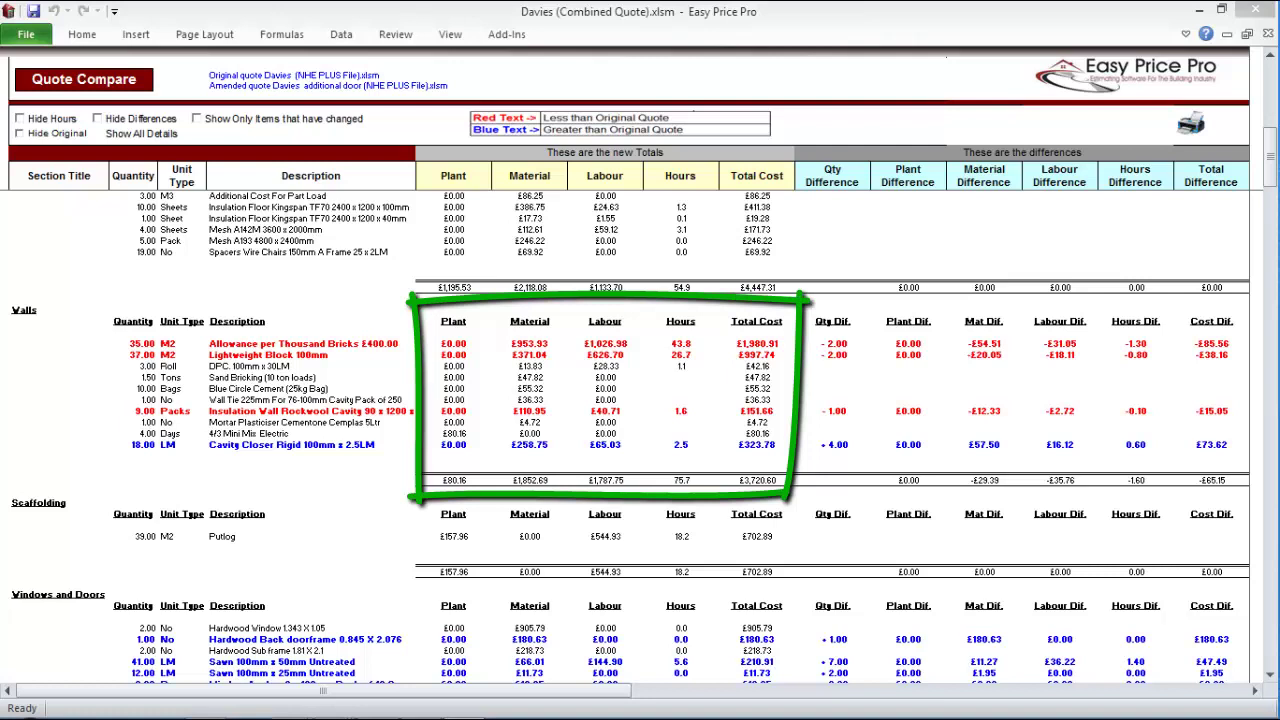
click(19, 133)
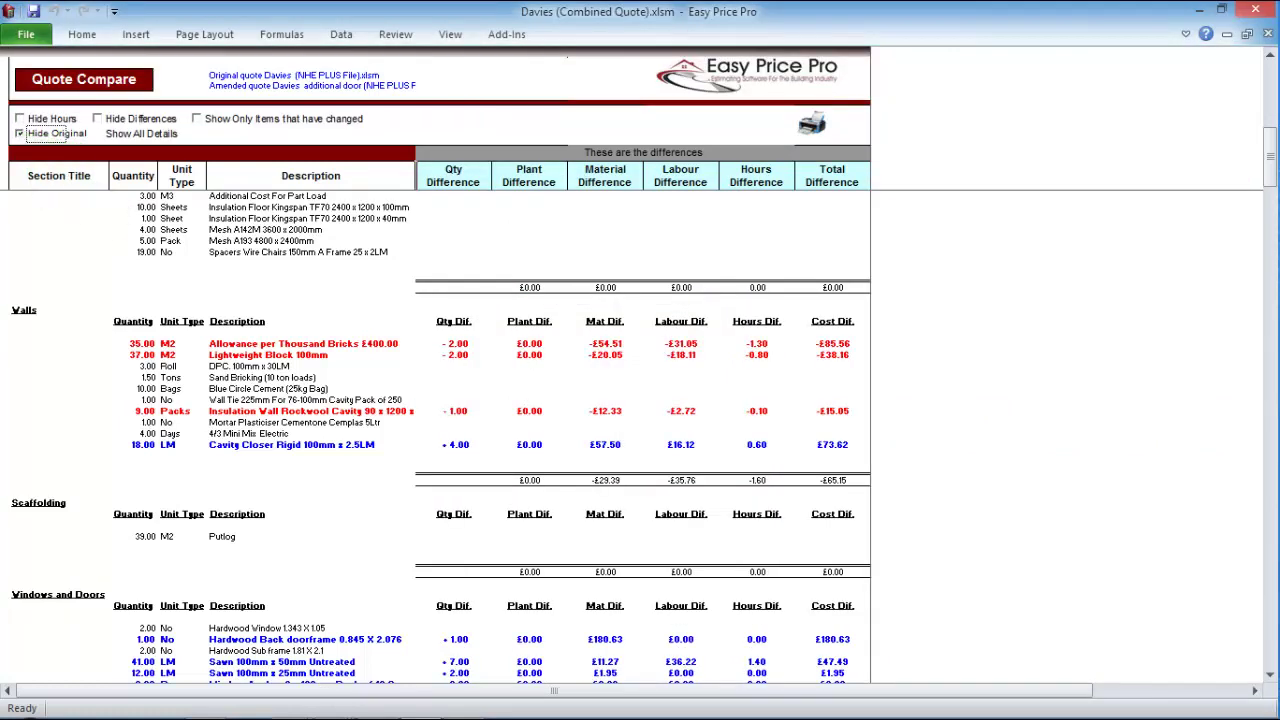
click(19, 133)
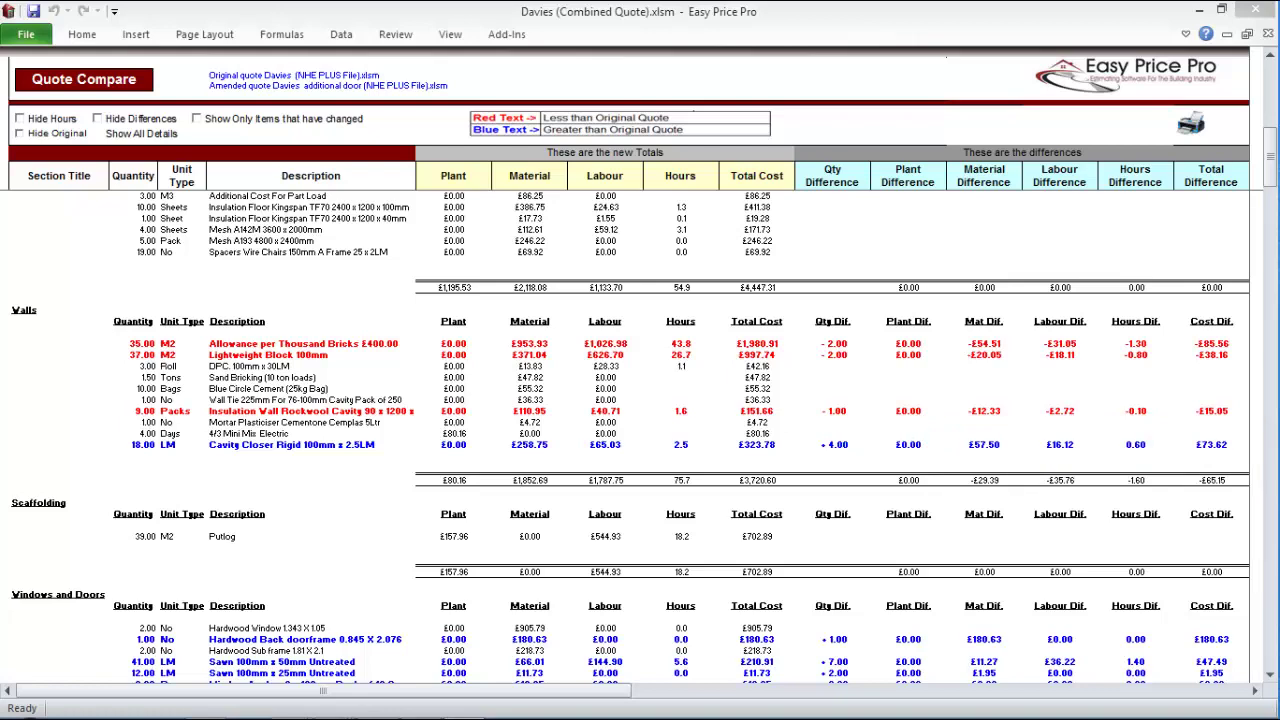
Filter the report to changed items and scroll down to the £959.82 Total Differences row.
click(197, 118)
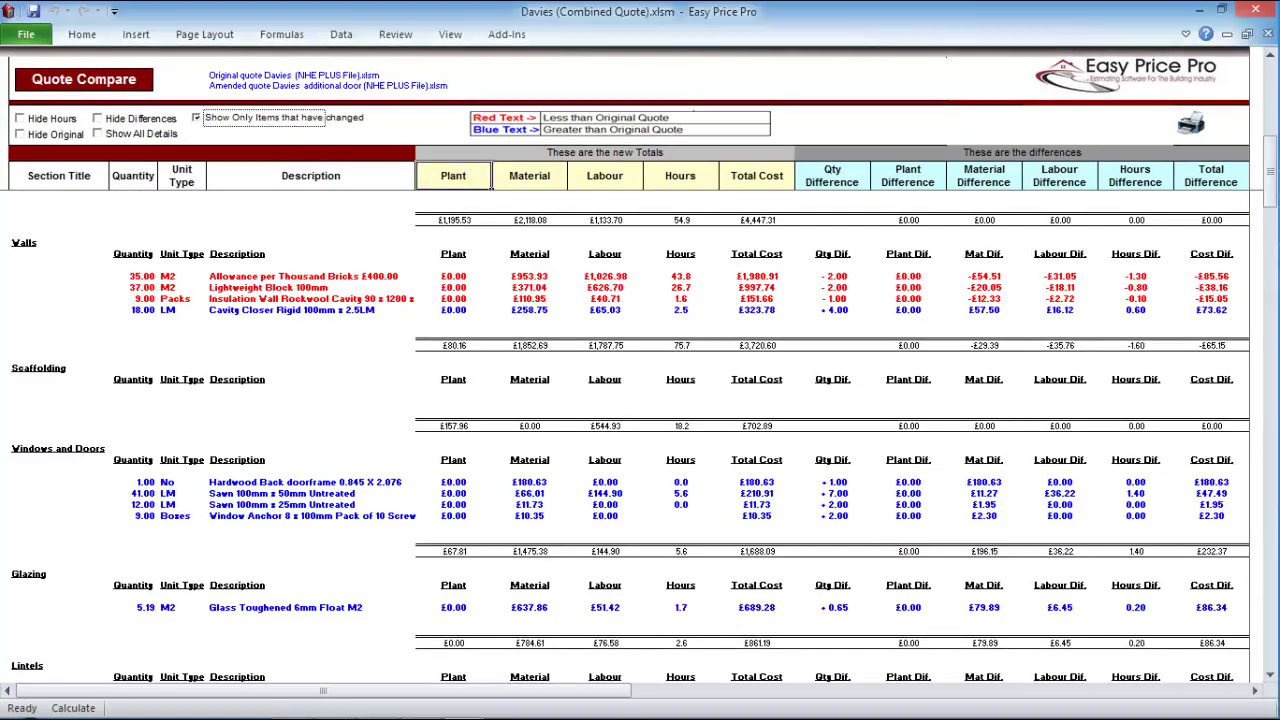
scroll(630, 440, down, 2)
scroll(491, 185, down, 5)
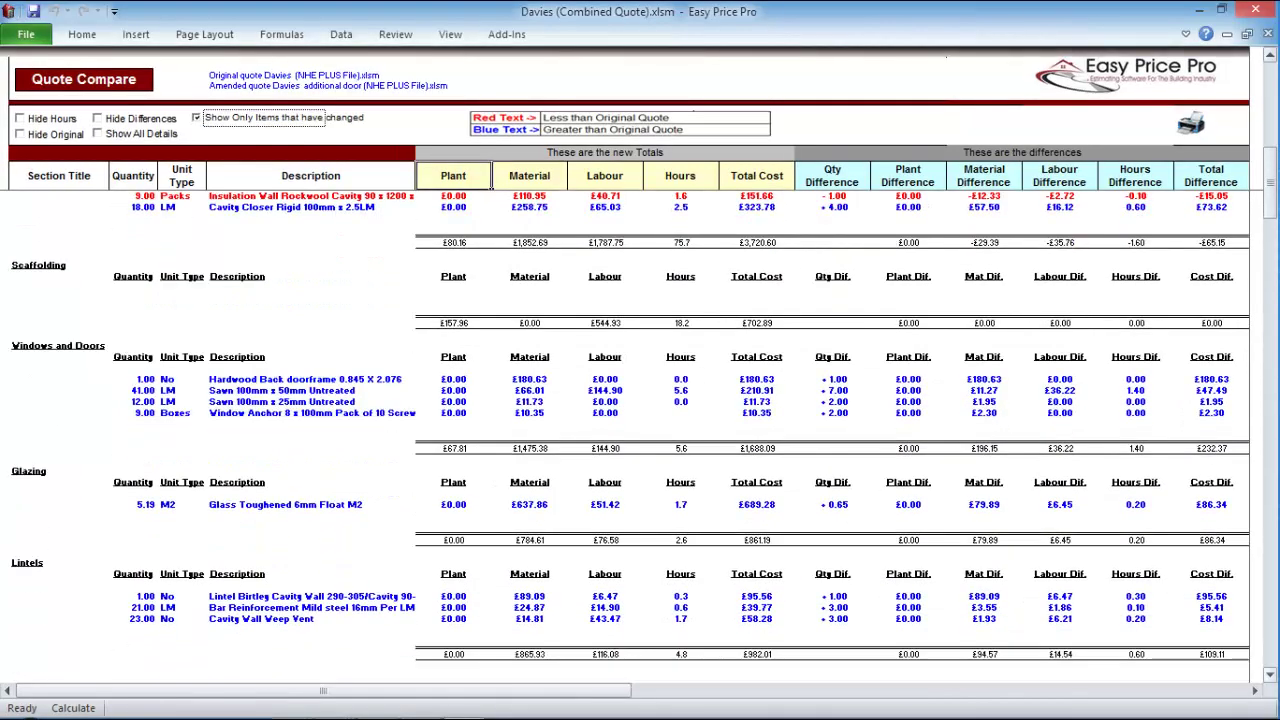
scroll(491, 185, down, 2)
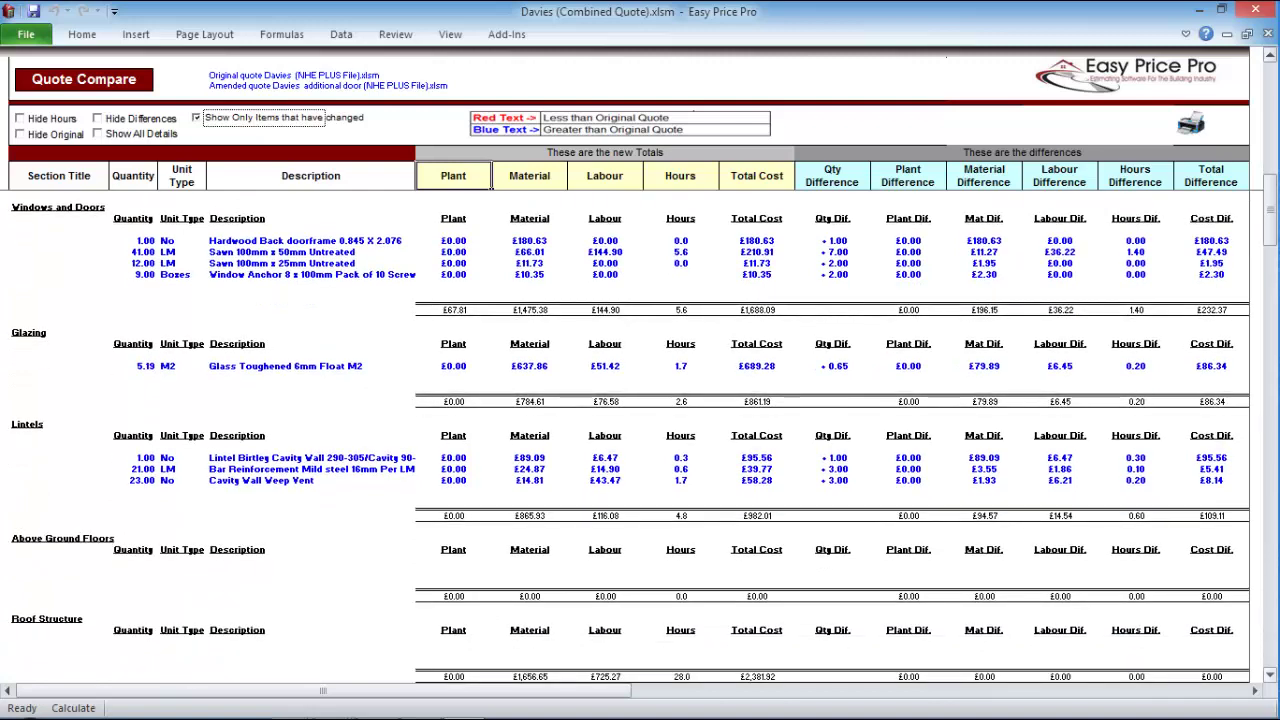
scroll(491, 185, down, 4)
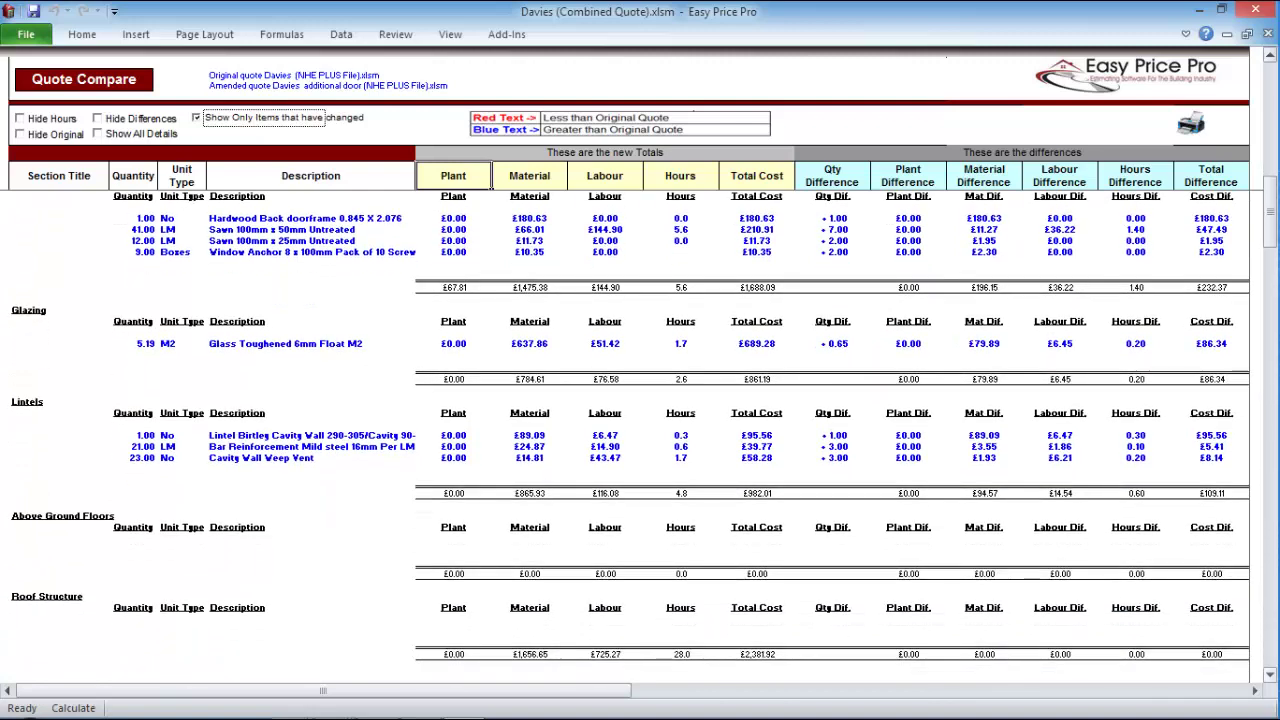
scroll(491, 185, down, 7)
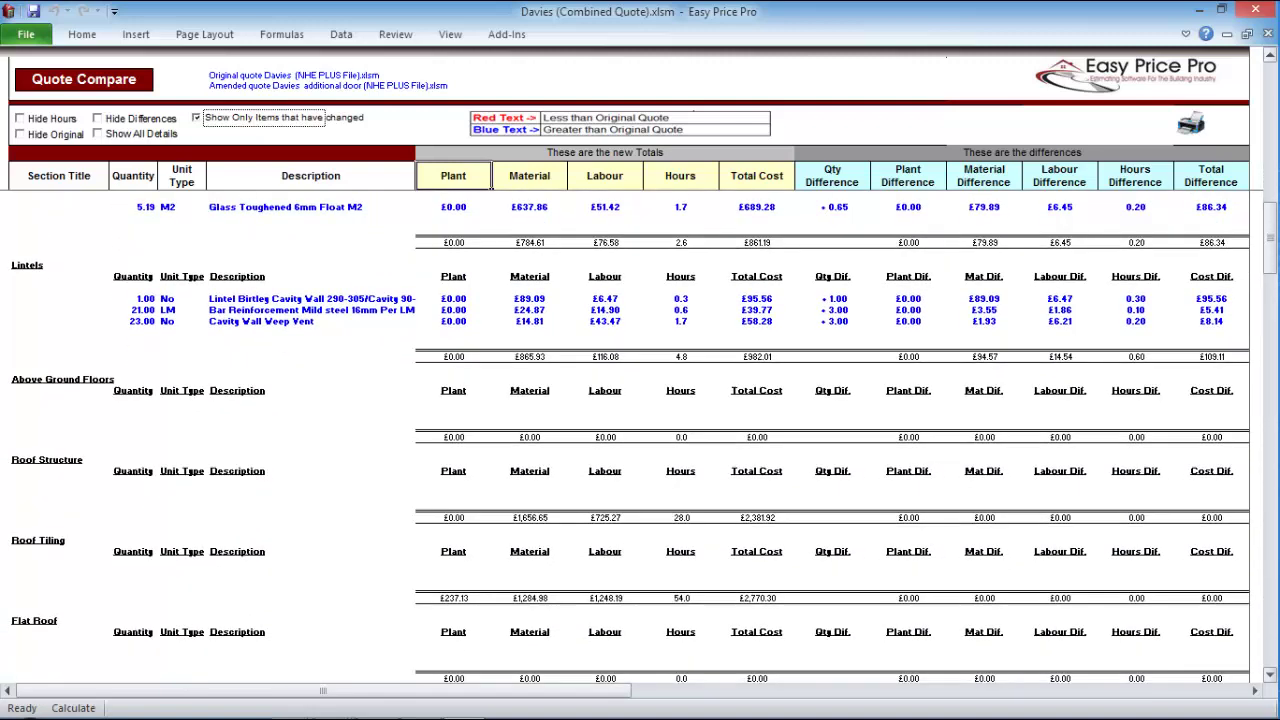
scroll(491, 185, down, 13)
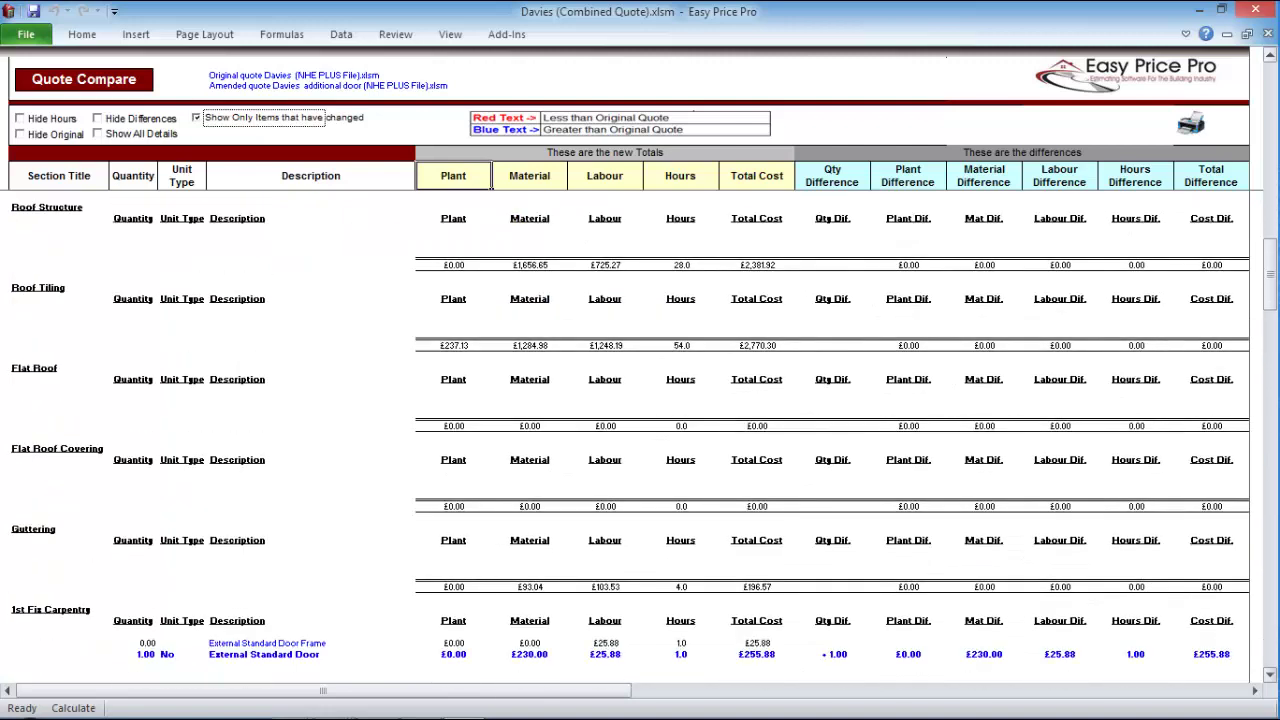
scroll(491, 185, down, 6)
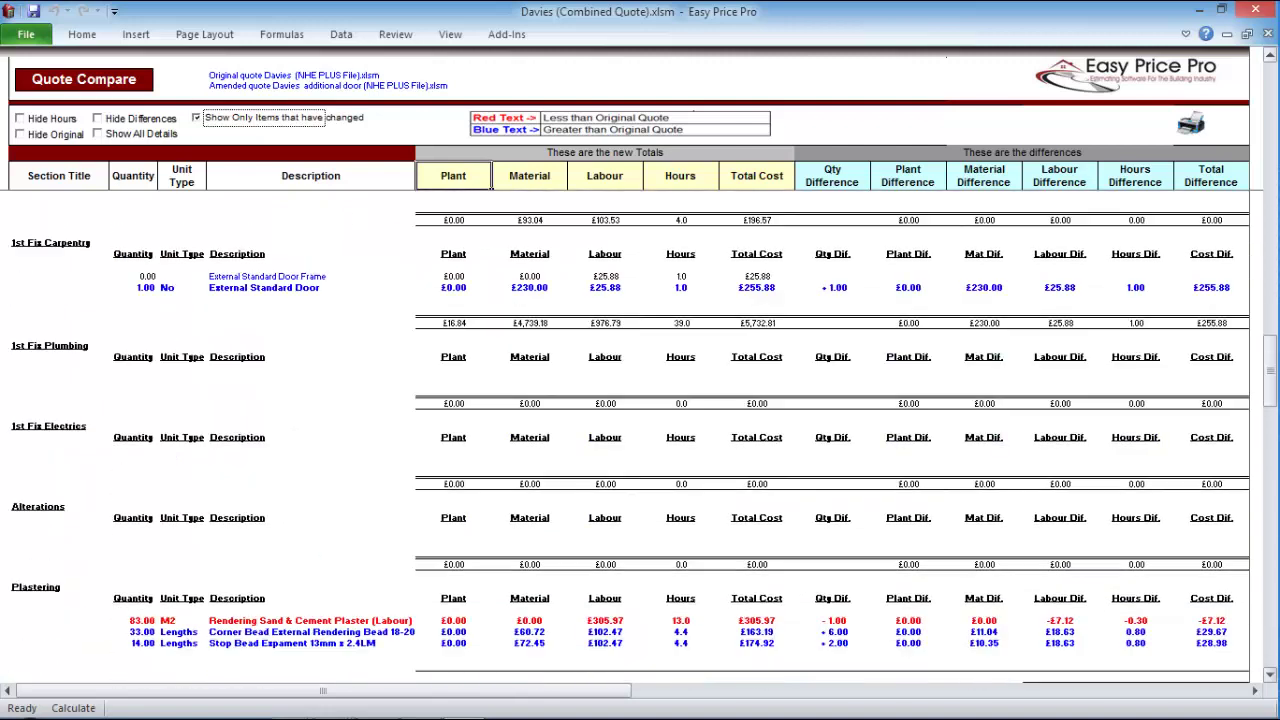
scroll(491, 185, down, 6)
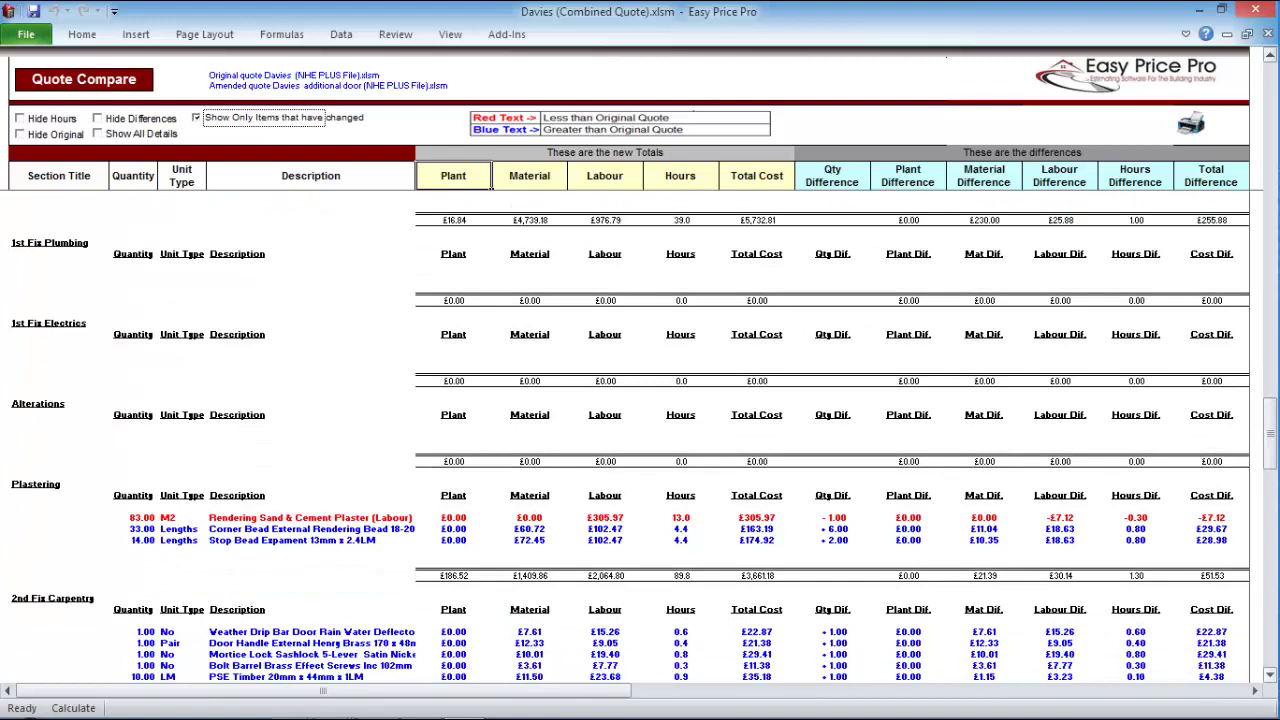
scroll(491, 185, down, 6)
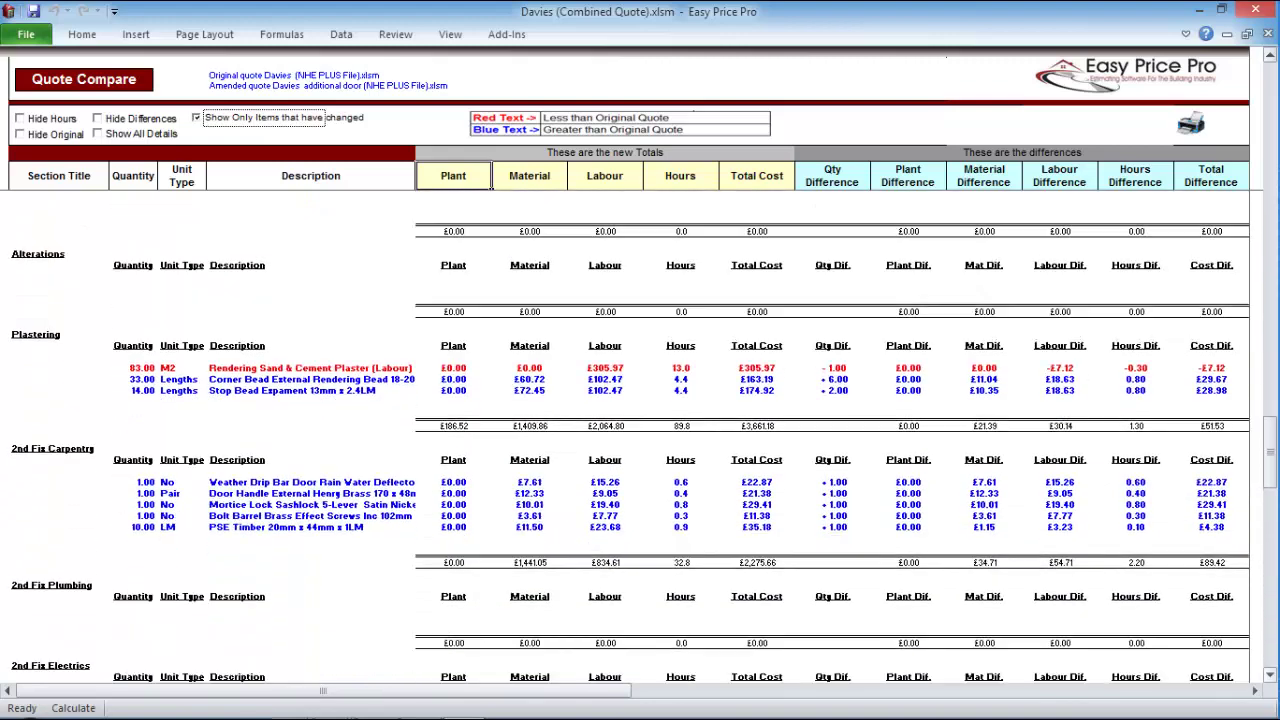
scroll(491, 185, down, 5)
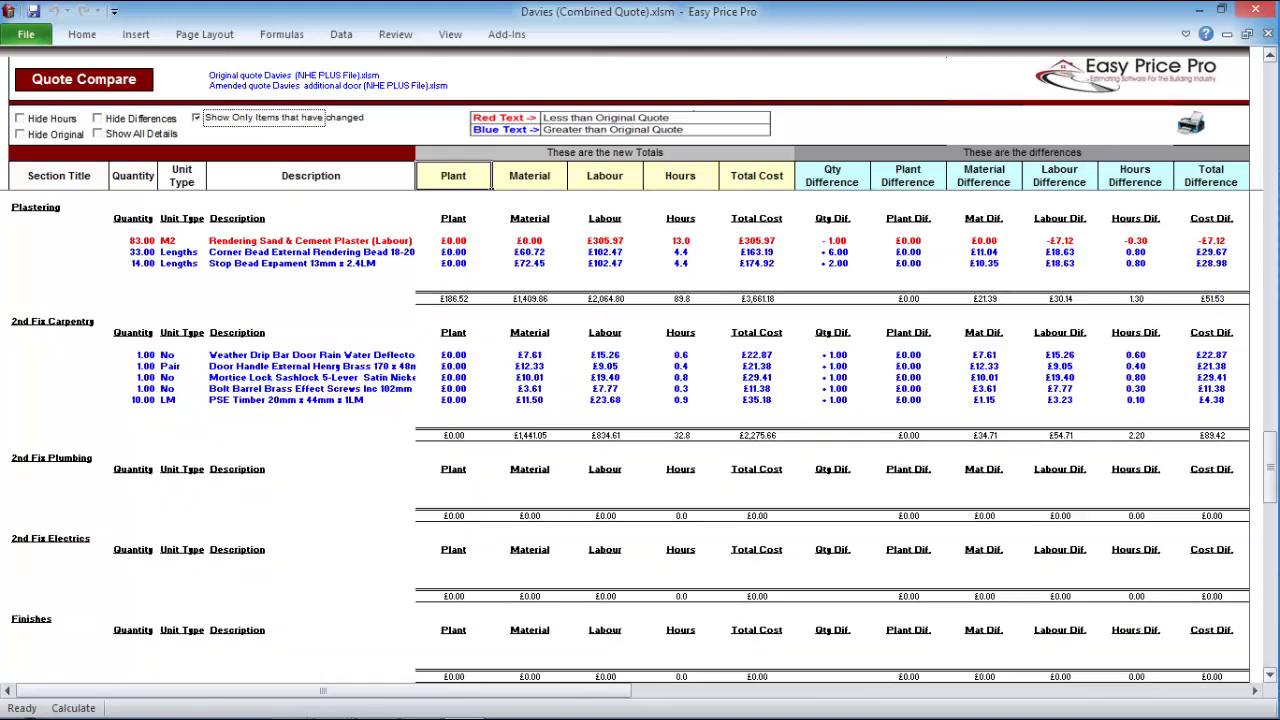
scroll(491, 185, down, 5)
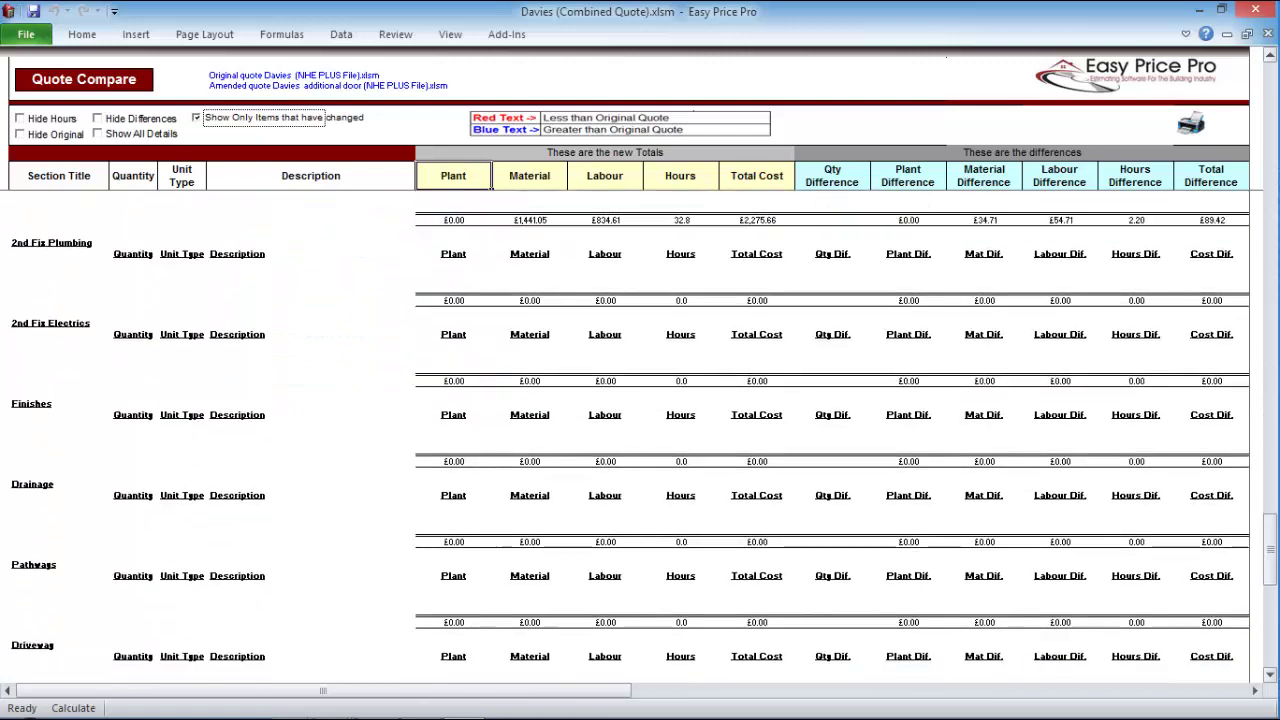
scroll(491, 185, down, 11)
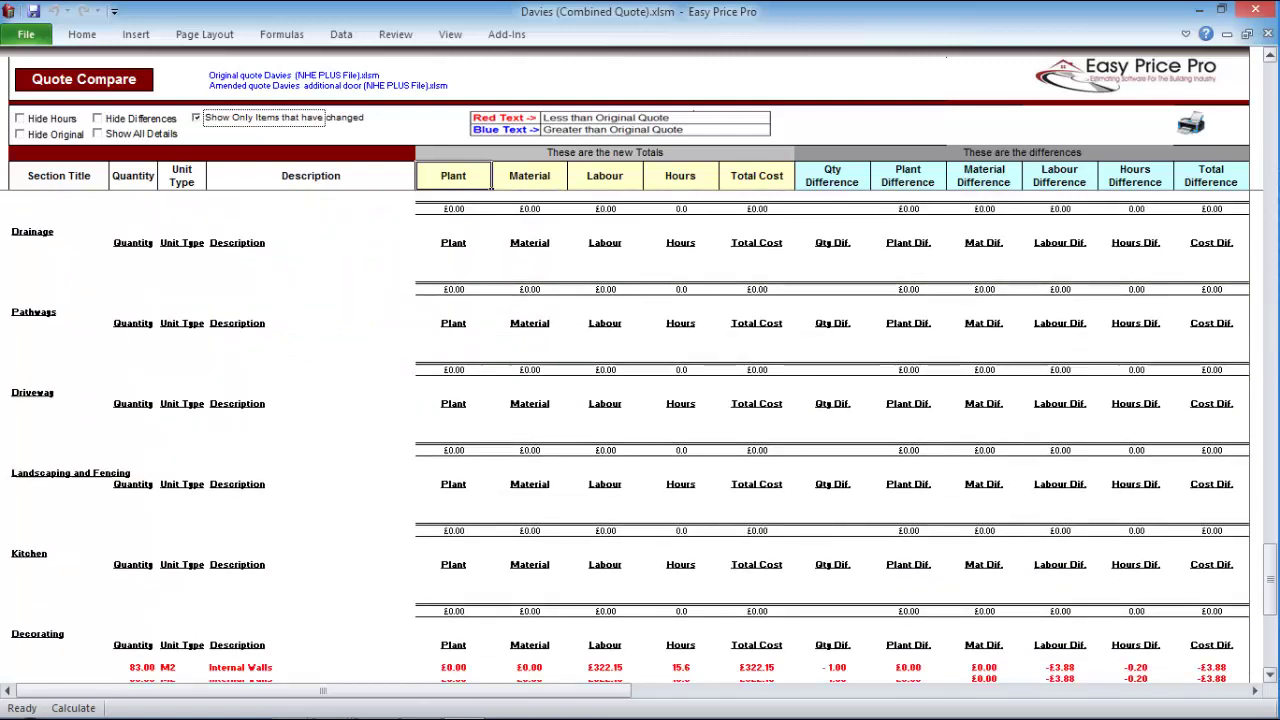
scroll(491, 185, down, 7)
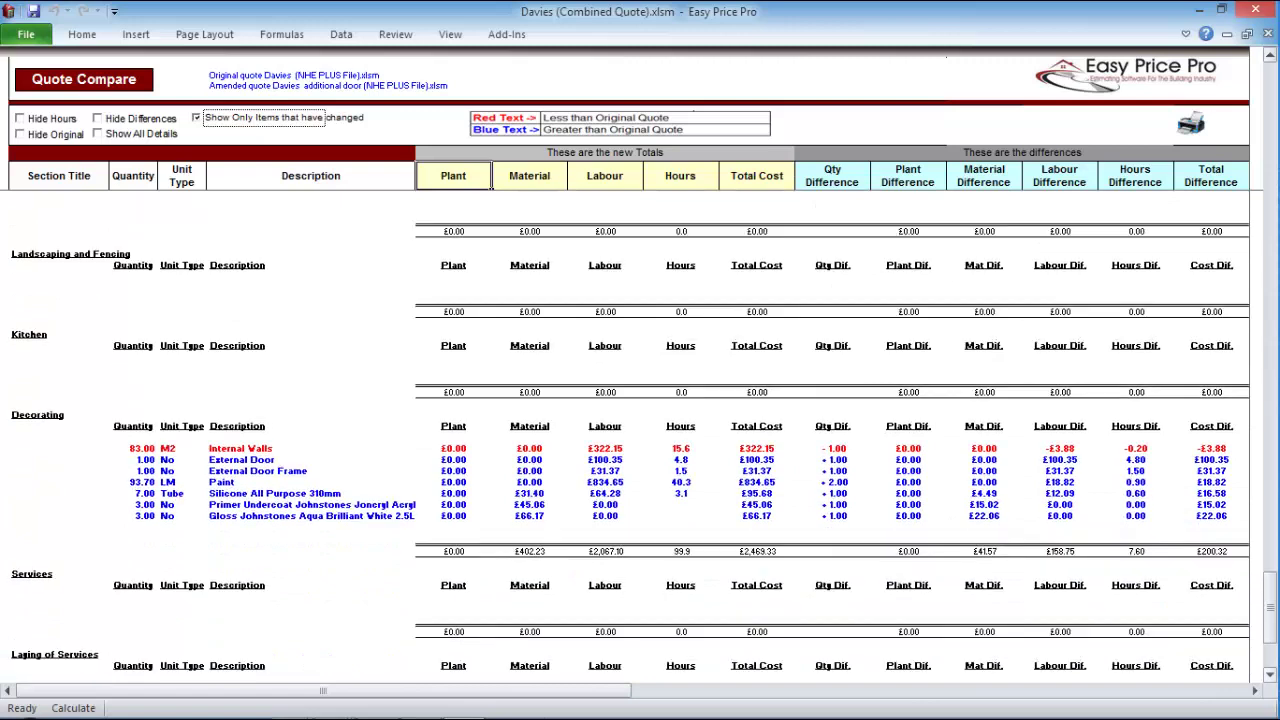
scroll(491, 185, down, 5)
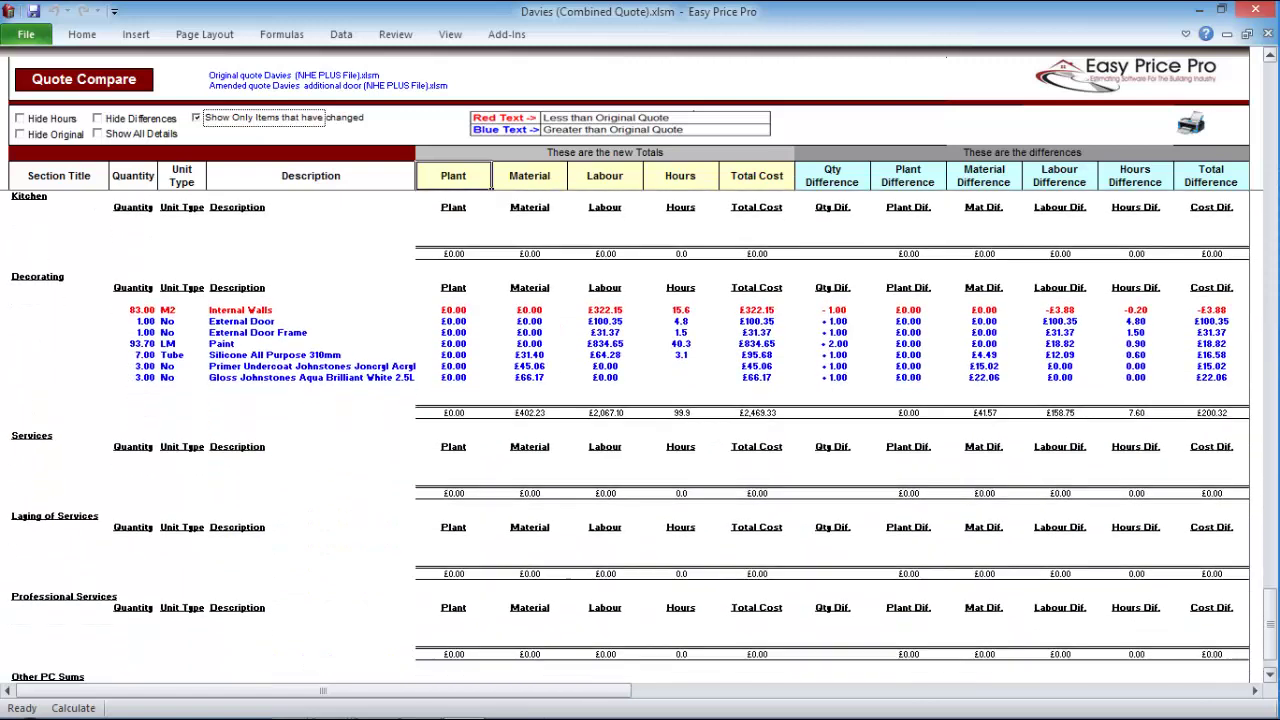
scroll(491, 185, down, 4)
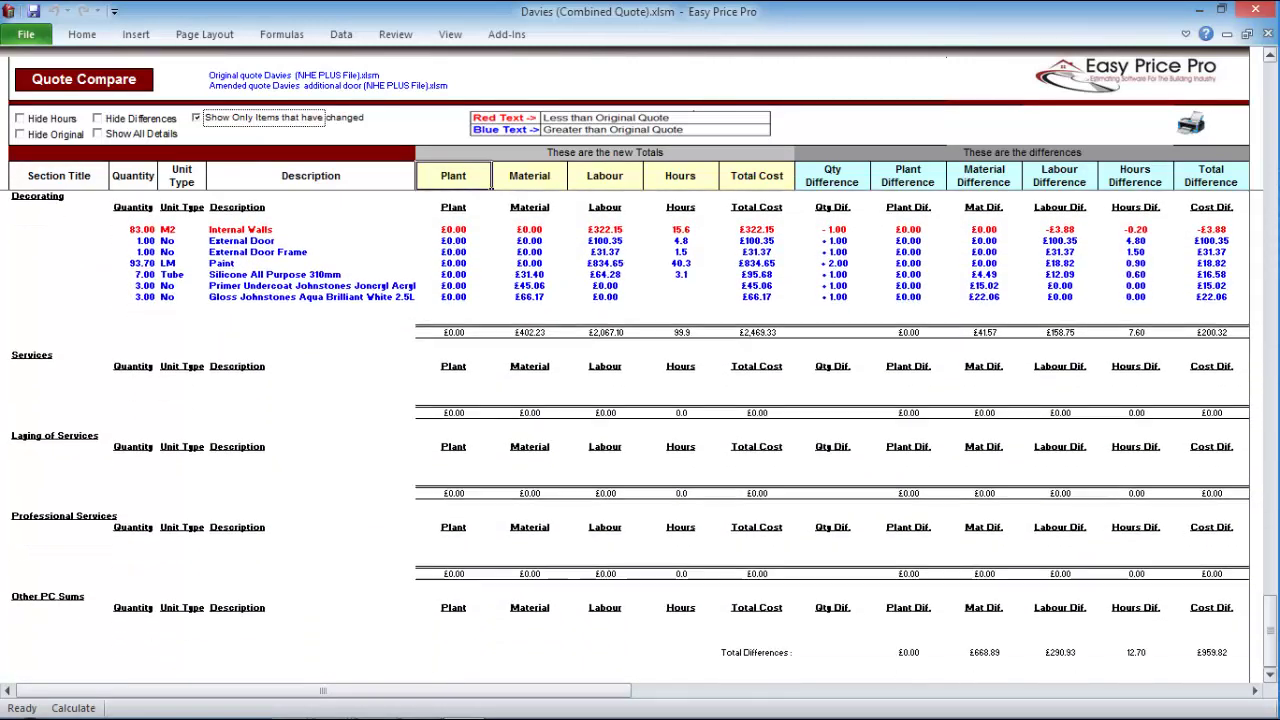
scroll(491, 185, down, 2)
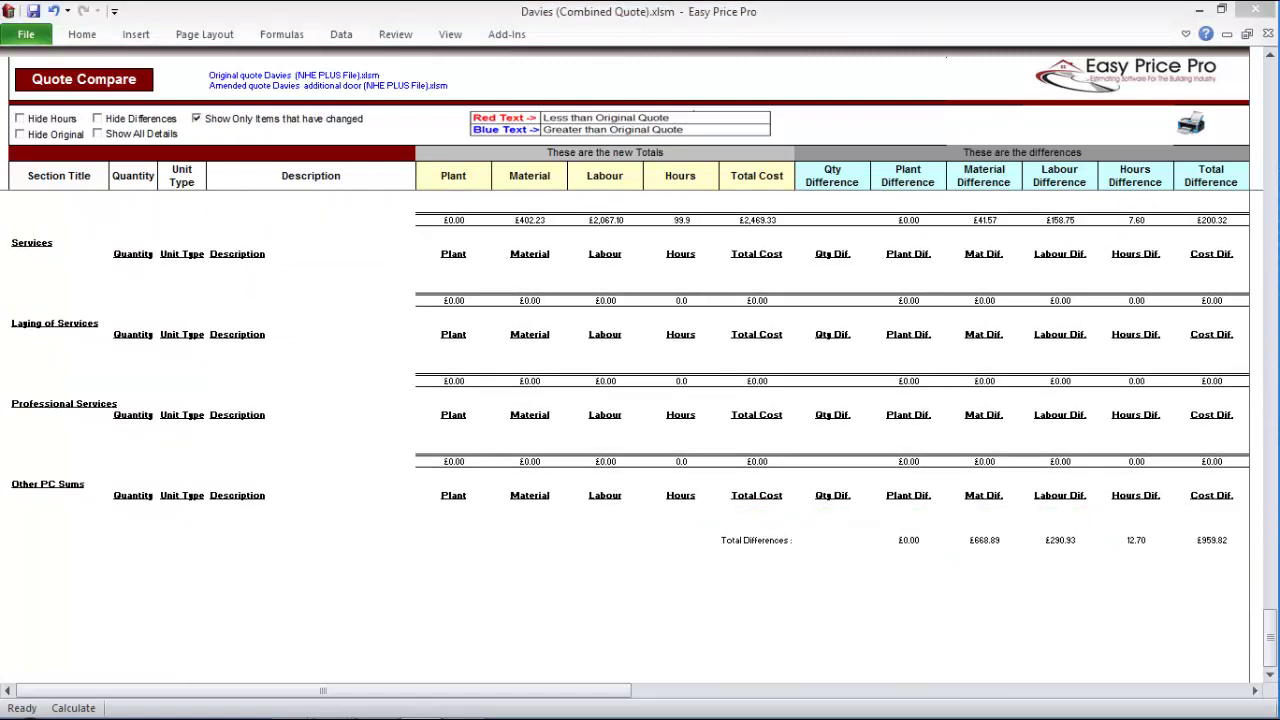
Scroll back up to the changed Walls, Windows and Doors and Glazing sections.
click(491, 185)
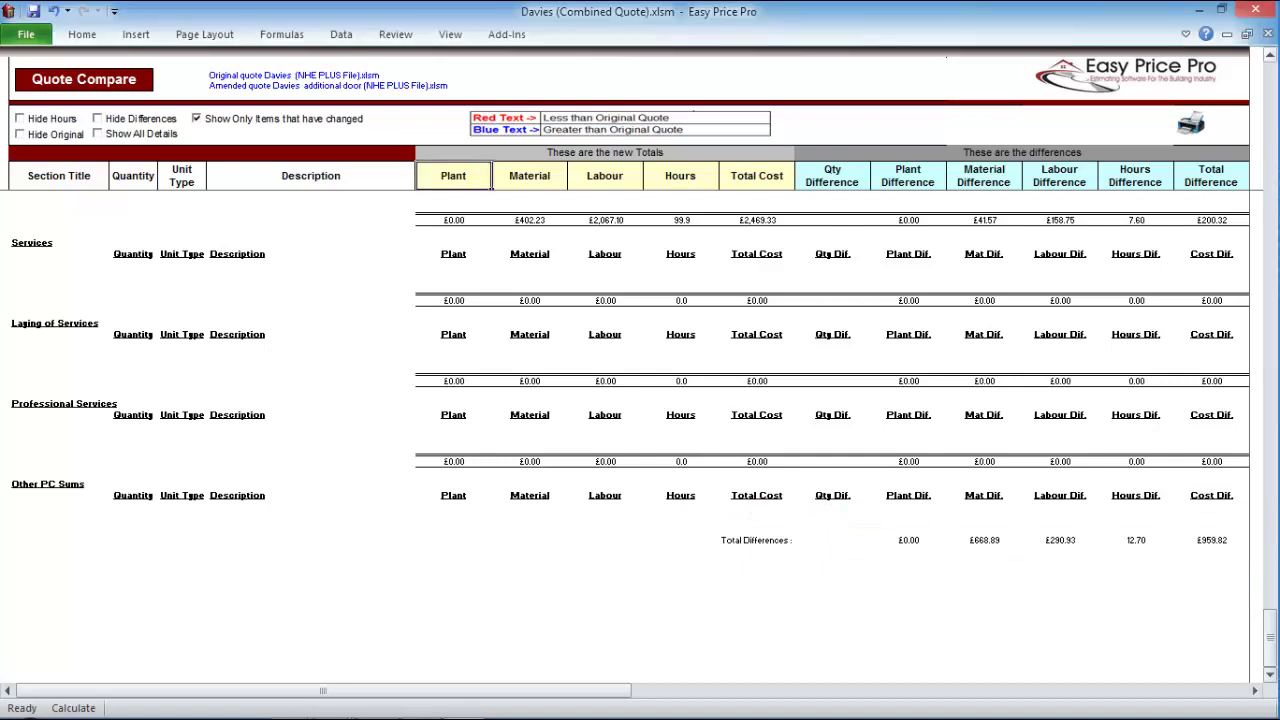
scroll(491, 185, up, 5)
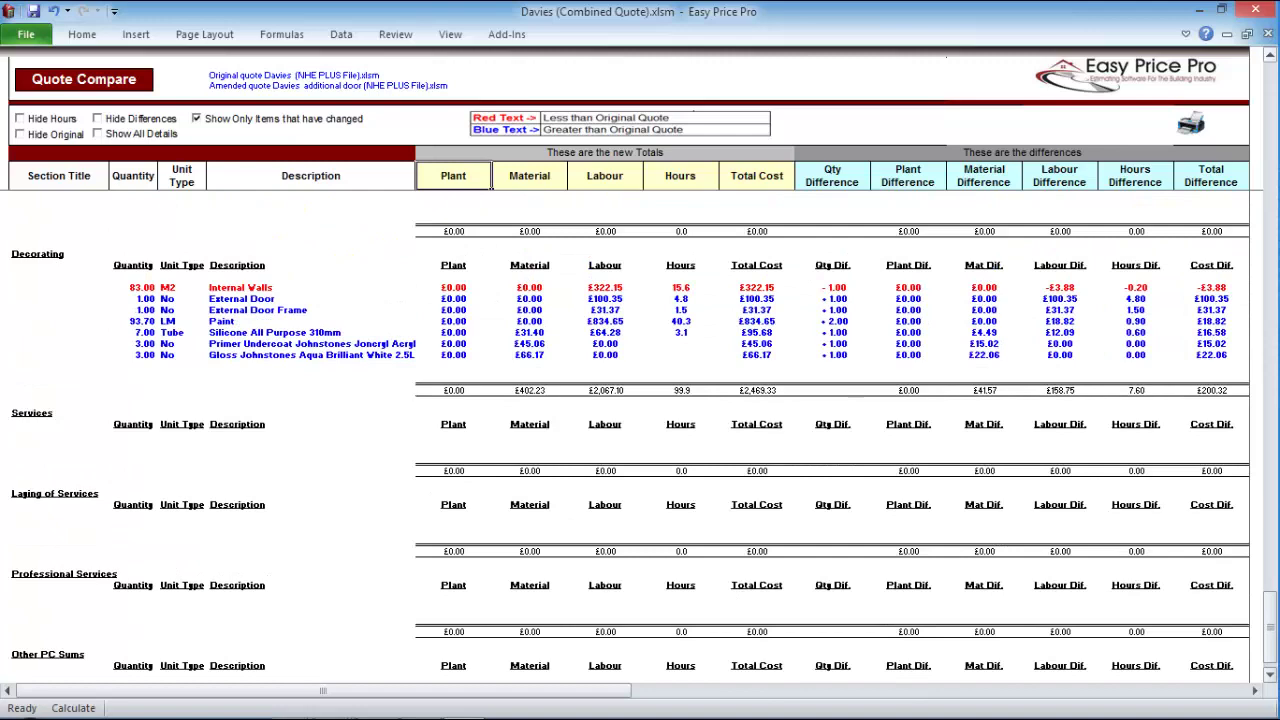
scroll(491, 185, up, 8)
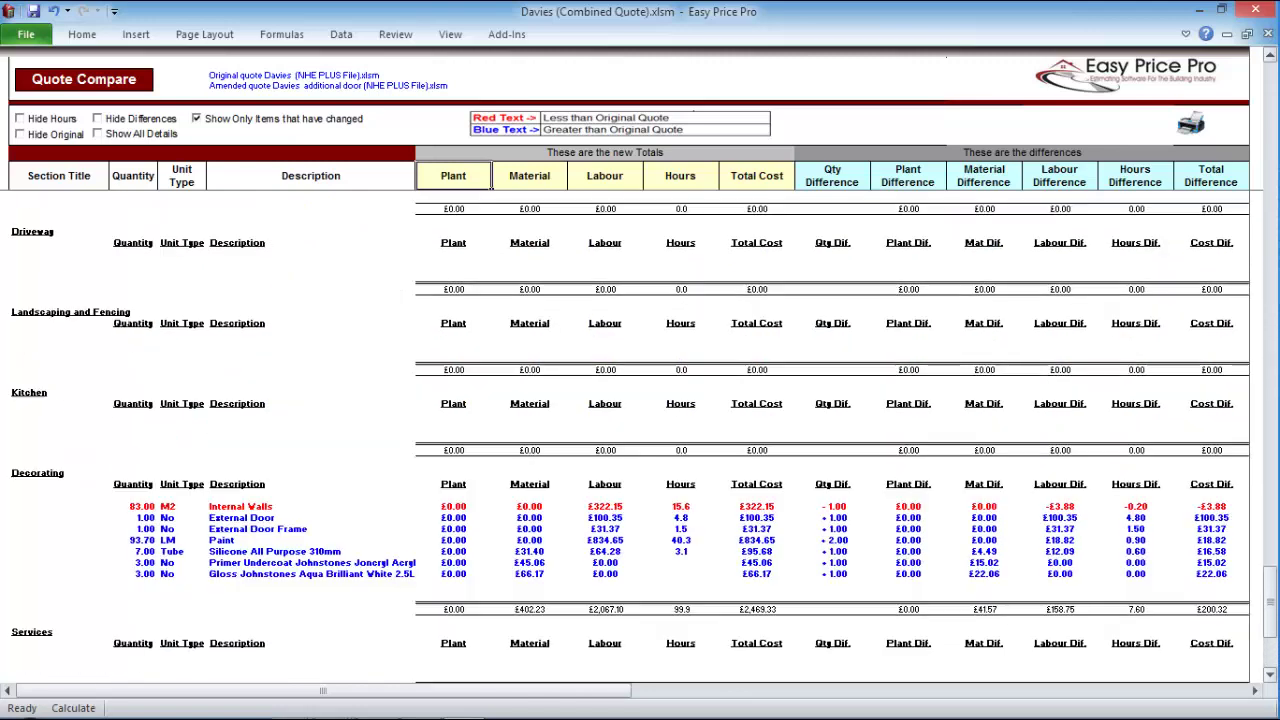
scroll(491, 185, up, 10)
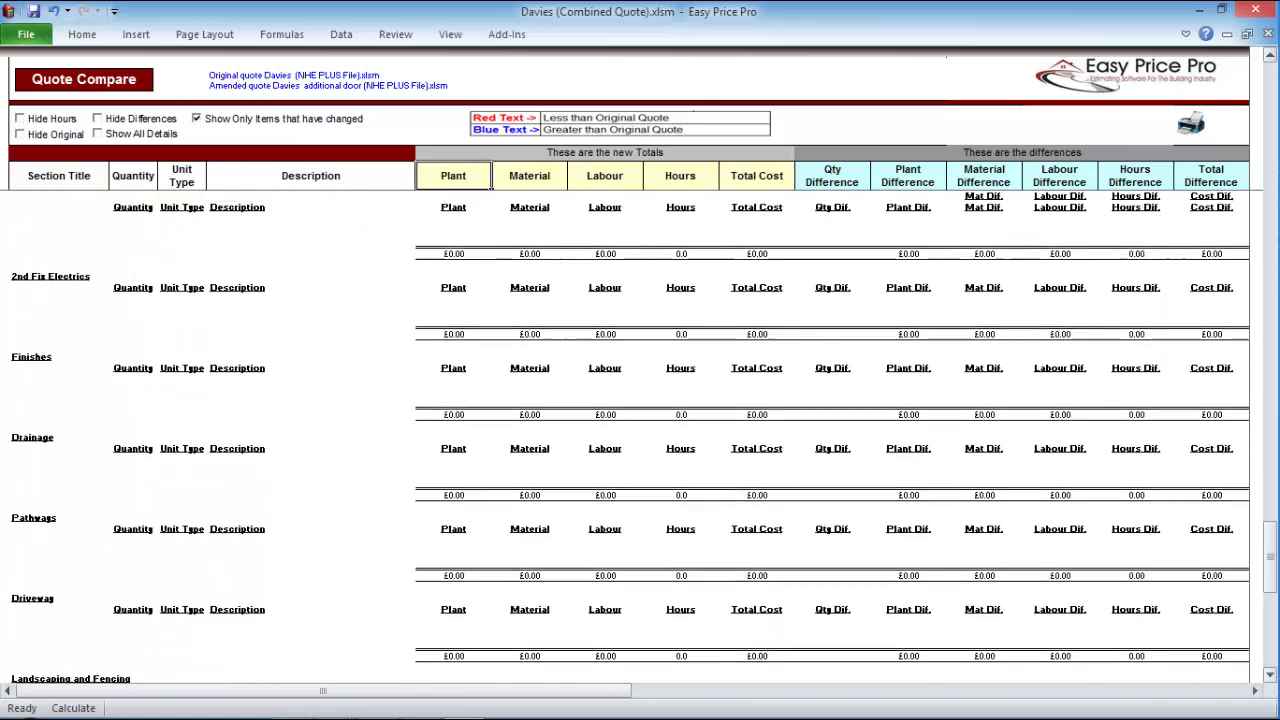
scroll(491, 185, up, 7)
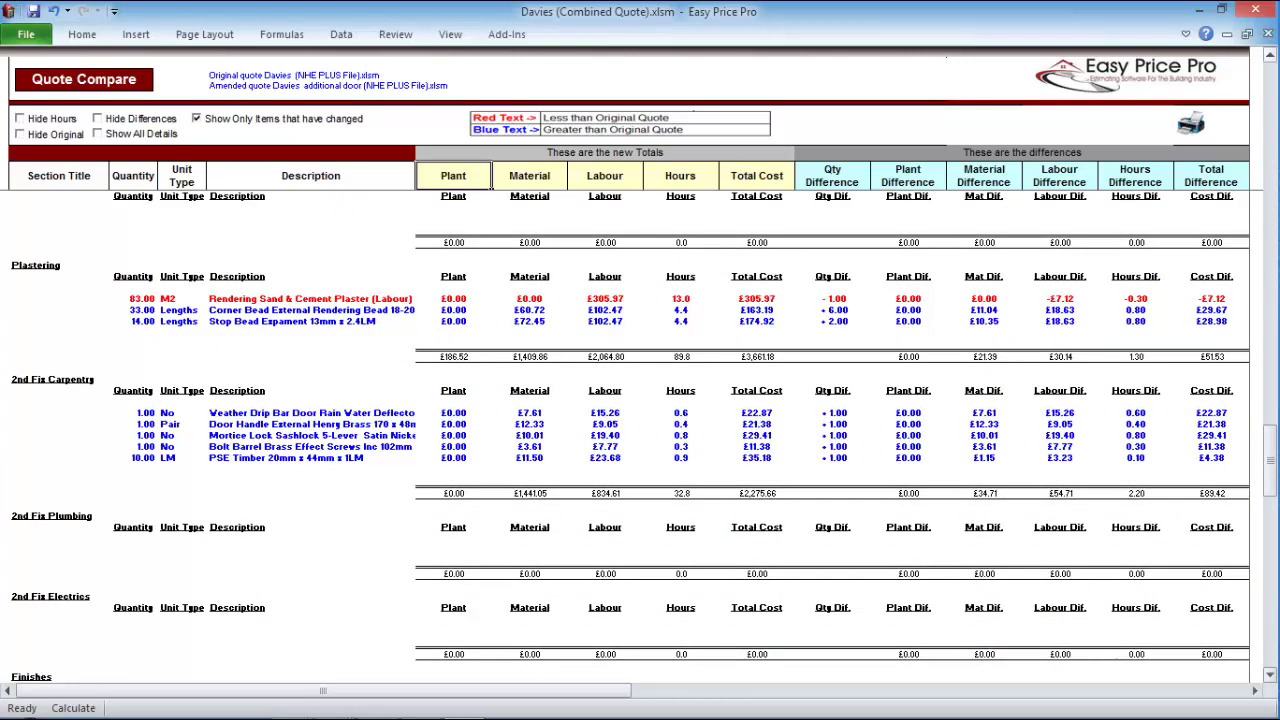
scroll(491, 185, up, 7)
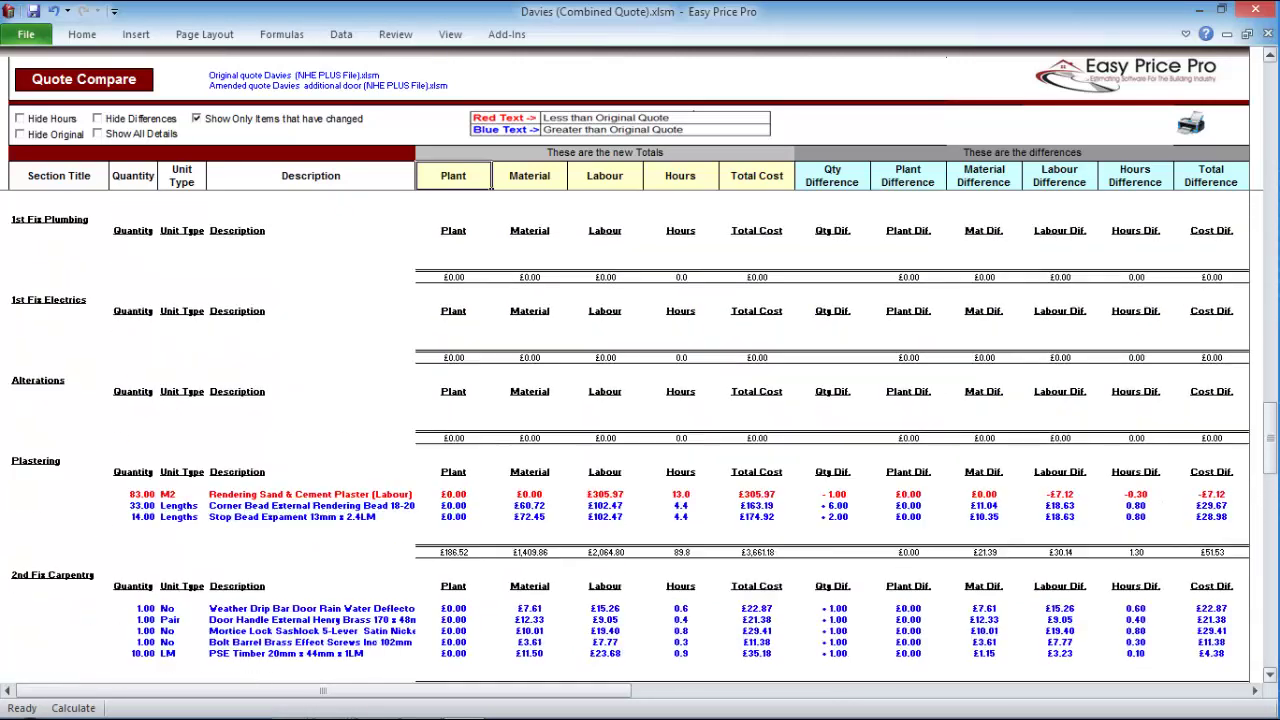
scroll(491, 185, up, 4)
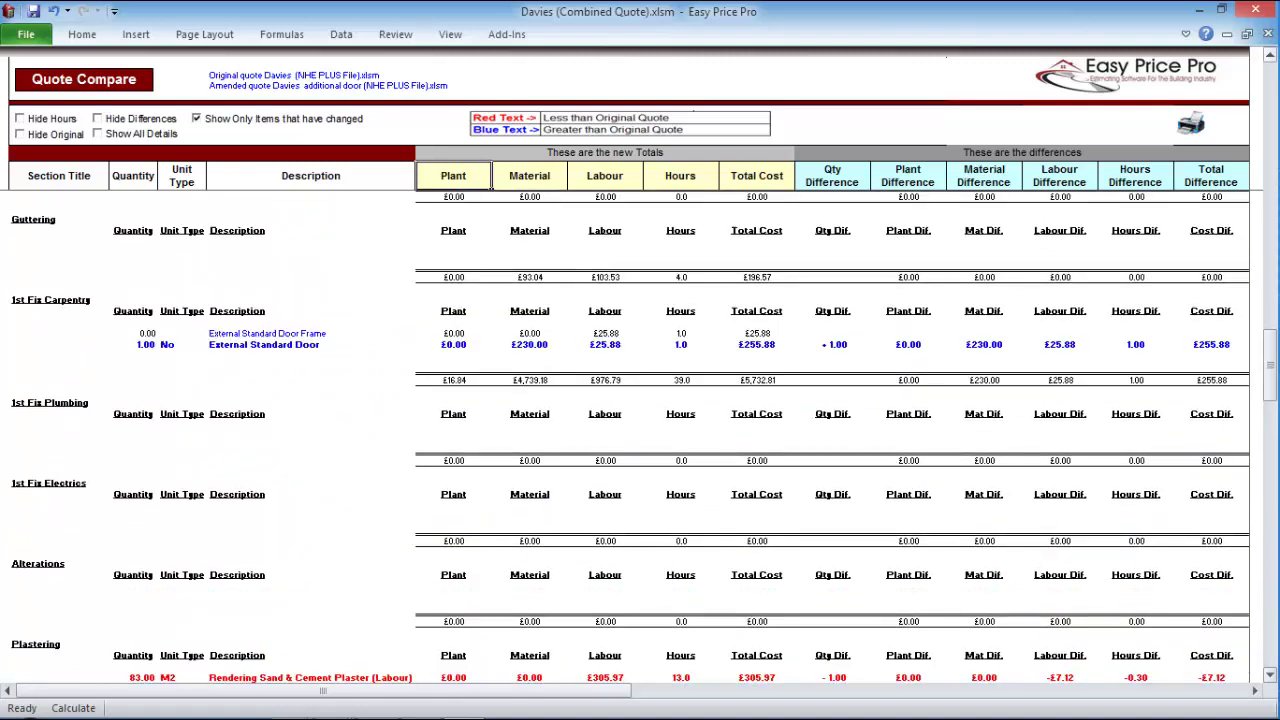
scroll(491, 185, up, 9)
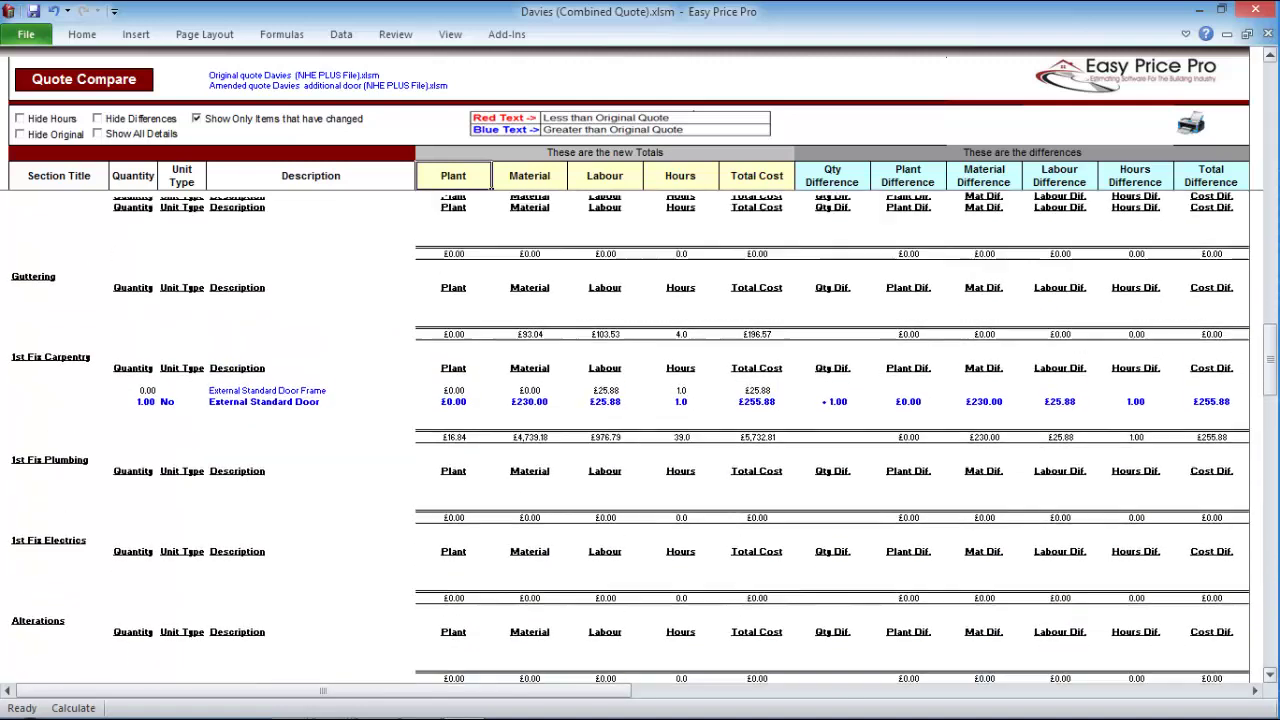
scroll(491, 185, up, 9)
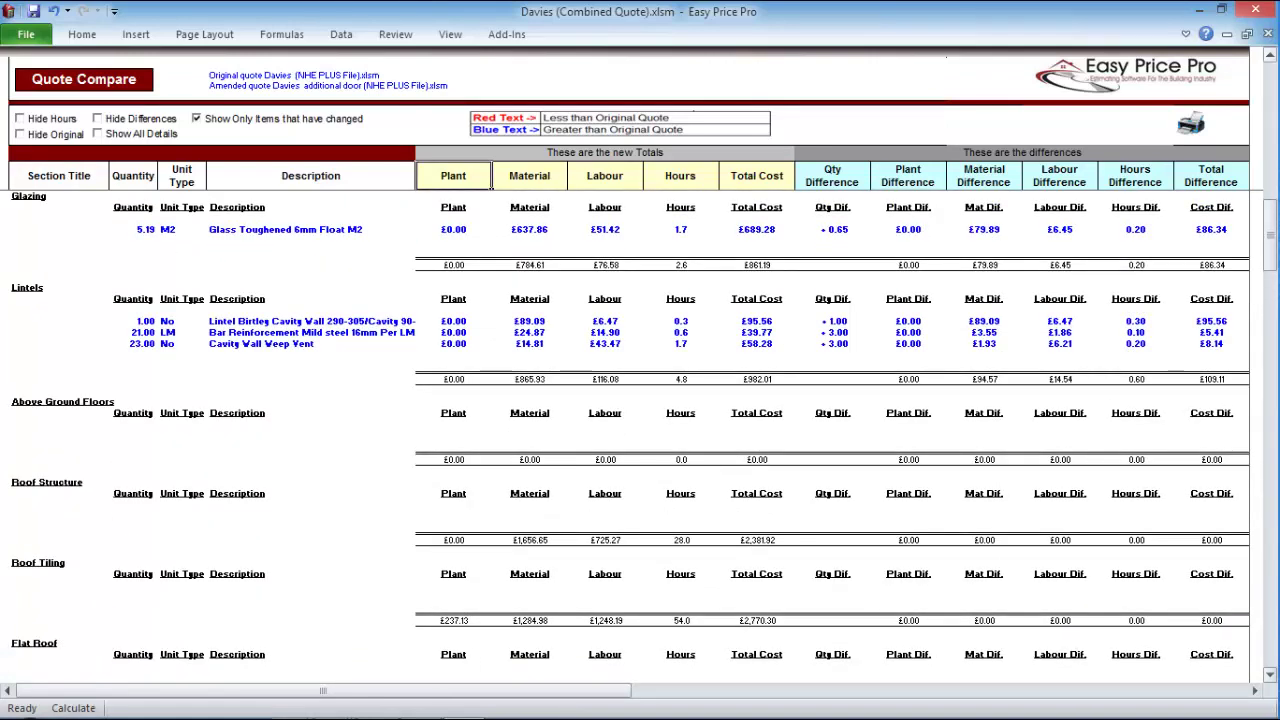
scroll(491, 185, up, 6)
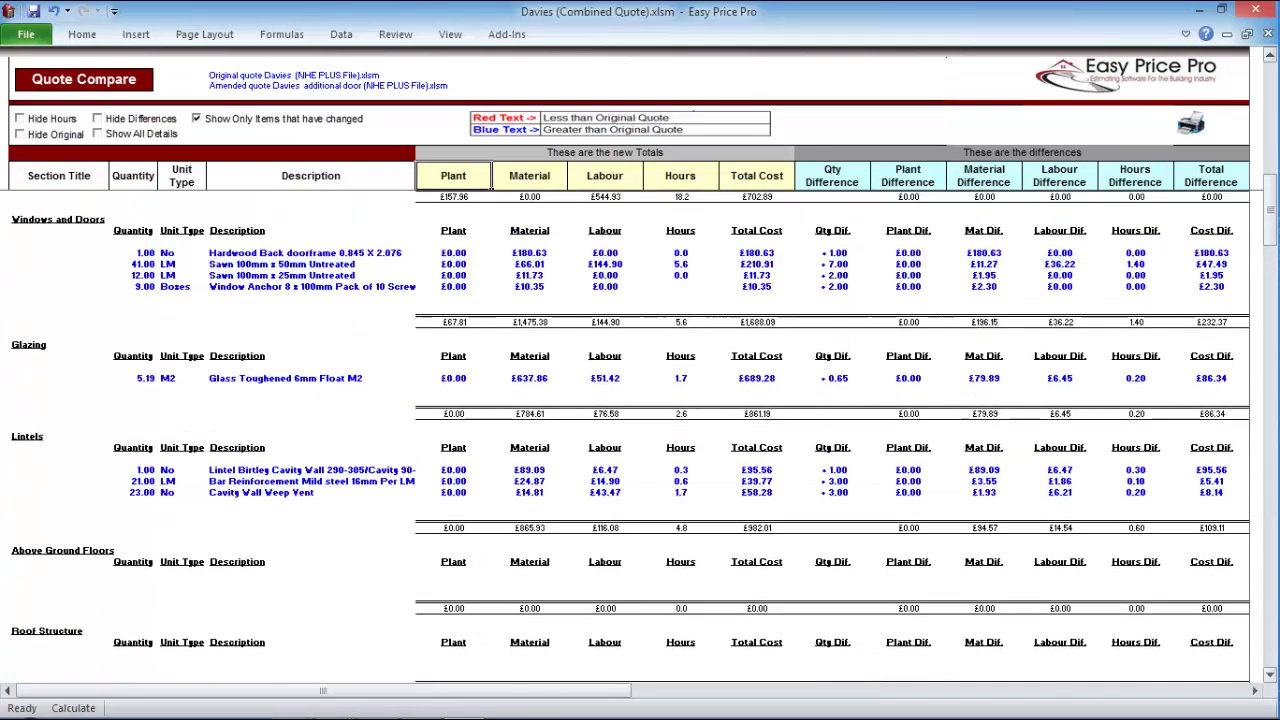
scroll(491, 185, up, 5)
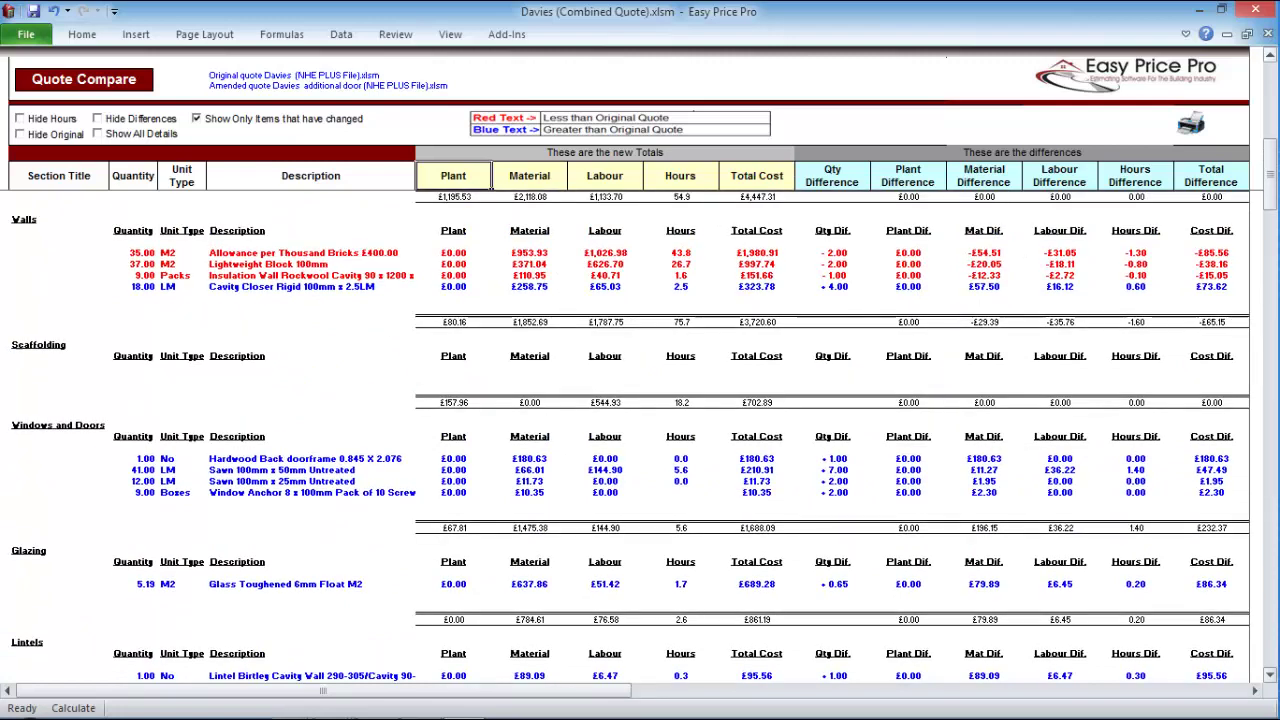